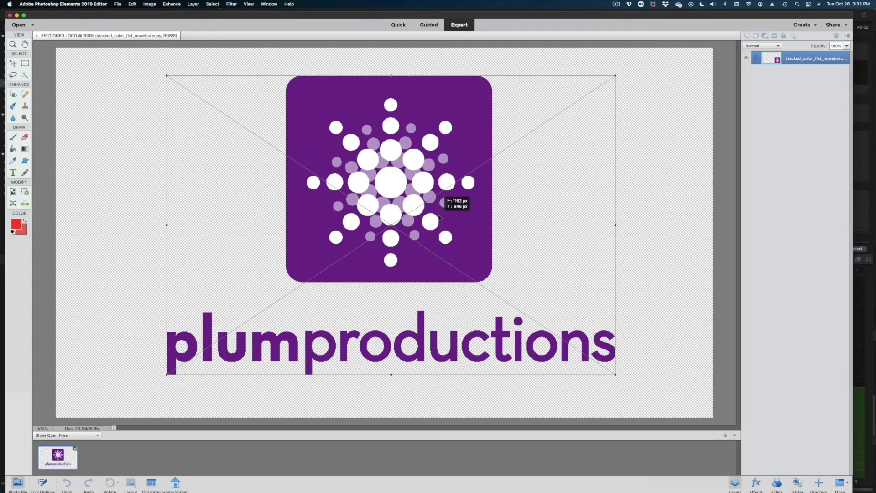
Step: Commit the logo's placement, duplicate its layer, and hide the original layer underneath
click(592, 381)
right_click(791, 59)
click(797, 72)
key(Return)
click(746, 71)
Step: Select the white dots on the duplicate layer with the Magic Wand and refine the selection's edge
click(42, 483)
click(41, 457)
key(shift)
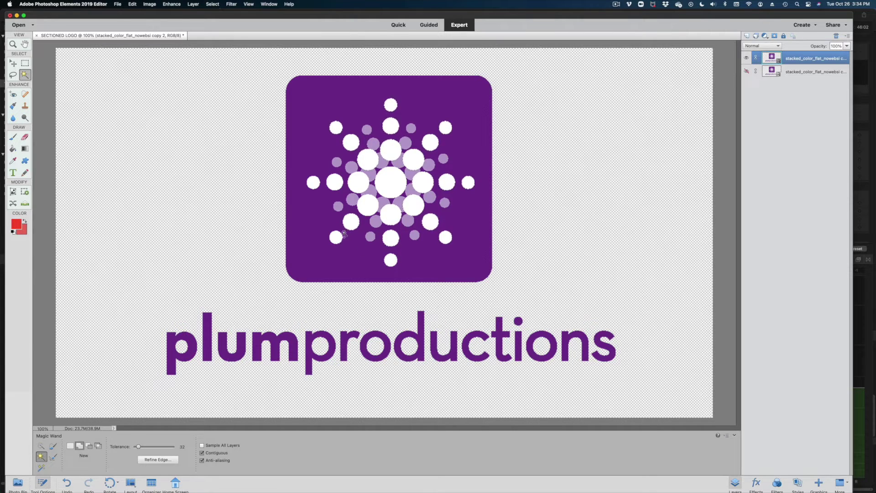
click(164, 461)
key(Escape)
Step: Invert the selection and delete everything except the white dots, allowing the smart layer to be simplified
right_click(407, 209)
click(415, 239)
key(Delete)
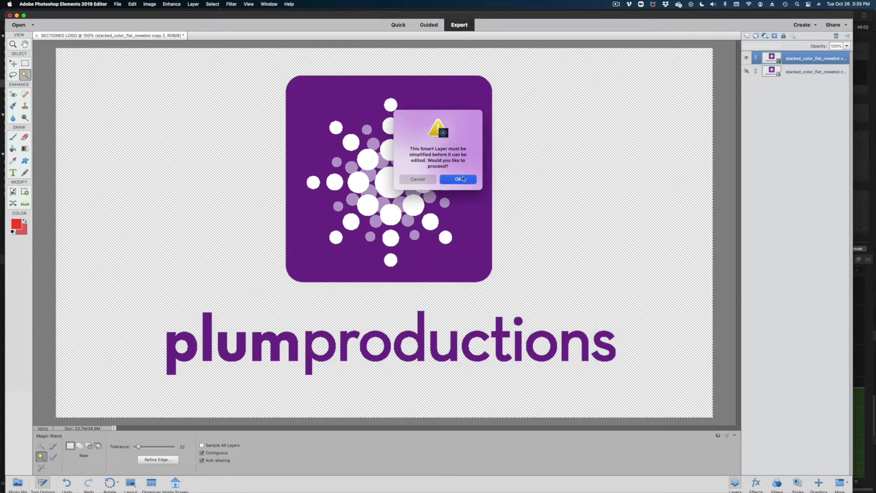
click(474, 182)
Step: Hide the white-dots layer, show the original logo layer, and duplicate it again
click(746, 60)
click(747, 72)
click(812, 72)
right_click(780, 72)
click(803, 97)
click(507, 206)
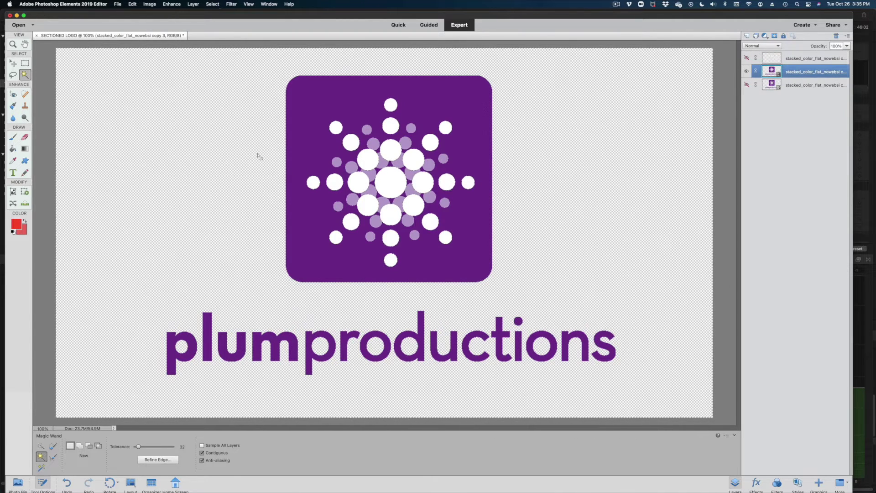
Step: Select all the lavender dots on the new duplicate with the Magic Wand and refine the selection's edge with Smooth 20
key(shift)
shift+click(441, 161)
shift+click(376, 223)
shift+click(355, 199)
shift+click(337, 161)
click(157, 460)
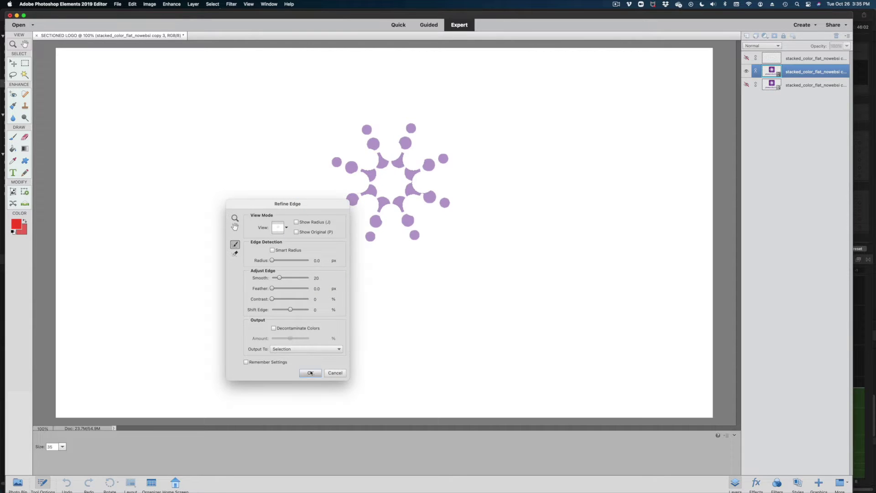
click(310, 372)
Step: Simplify the second duplicate and remove everything except the lavender dots from it
right_click(396, 197)
click(424, 268)
right_click(812, 72)
click(821, 109)
Step: Save the layered logo as a Photoshop file named SECTIONED LOGO
click(118, 4)
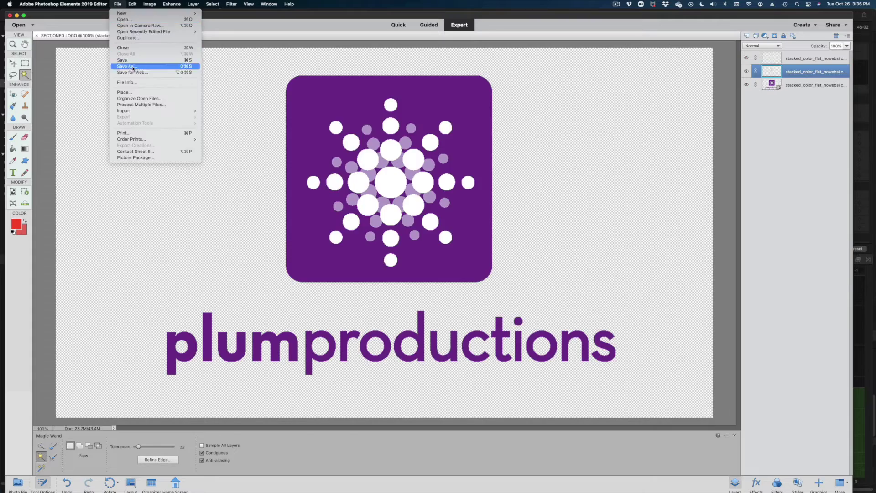
click(133, 69)
click(640, 347)
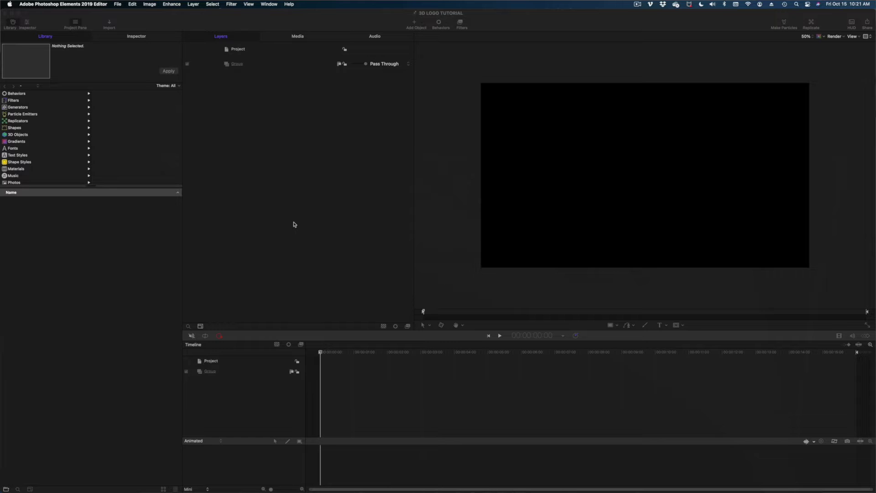
Step: Switch to Motion and import SECTIONED LOGO.psd from the PLUM STUFF folder into the project's Group with all its layers
click(342, 239)
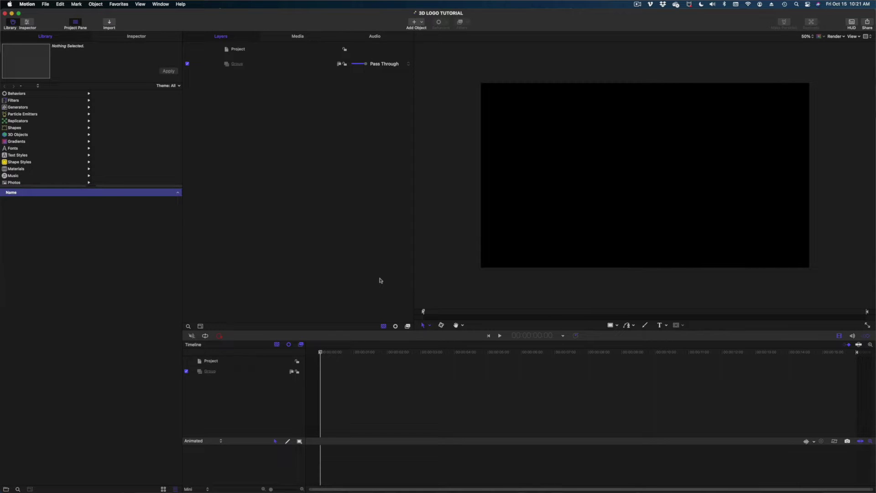
click(58, 469)
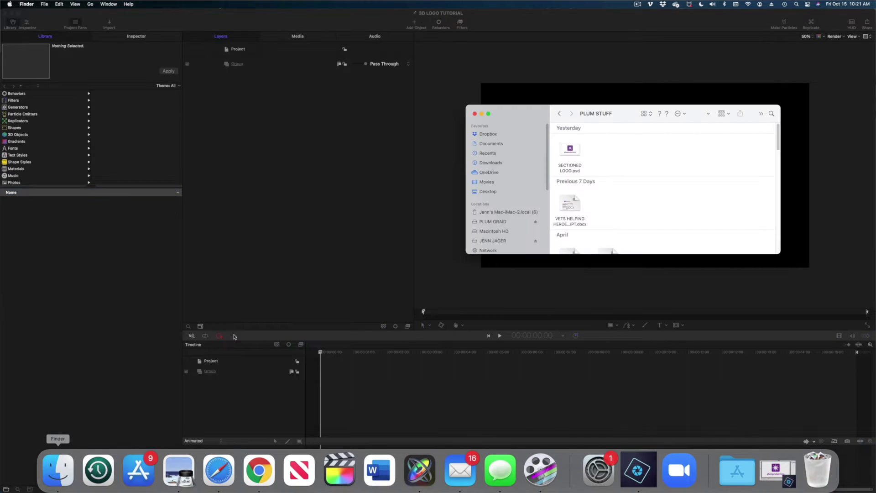
drag(576, 151, 331, 63)
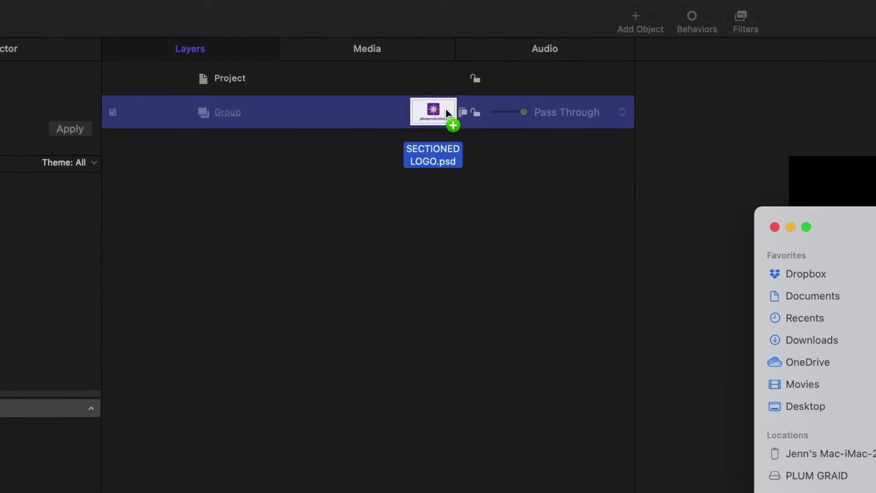
drag(445, 109, 418, 115)
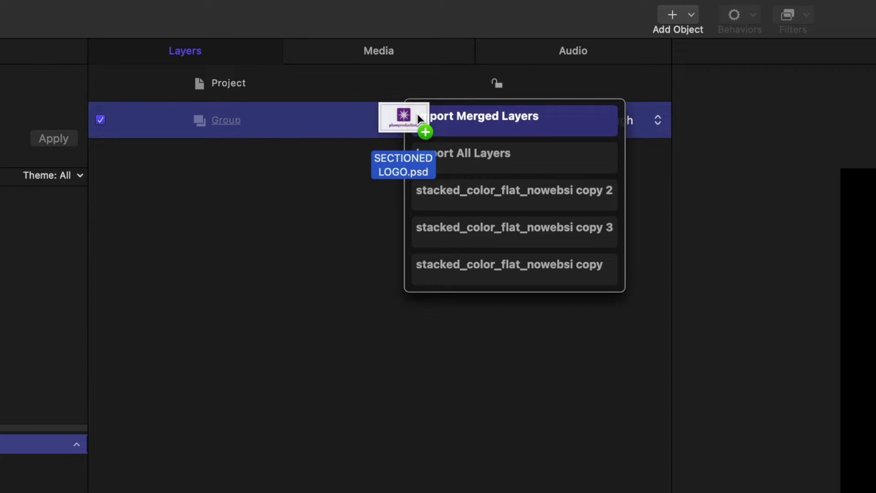
drag(417, 114, 456, 153)
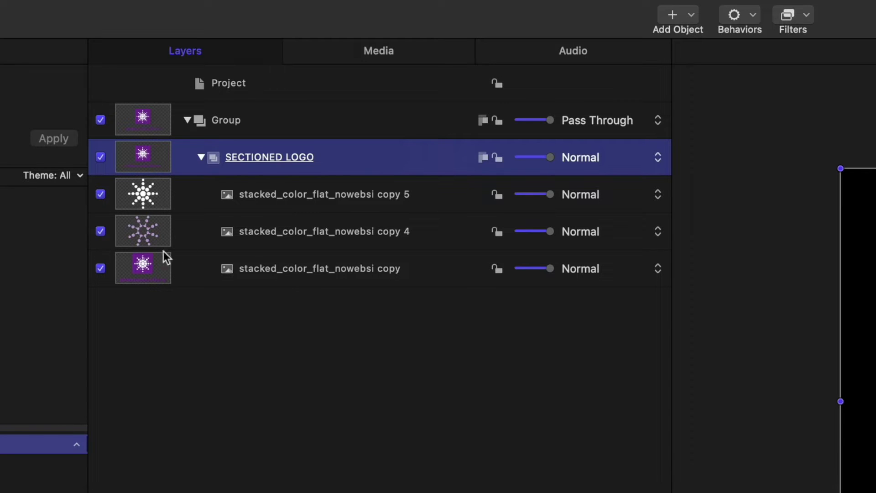
Step: Toggle the visibility of the three imported logo layers to examine each section separately, and show them all again
click(101, 232)
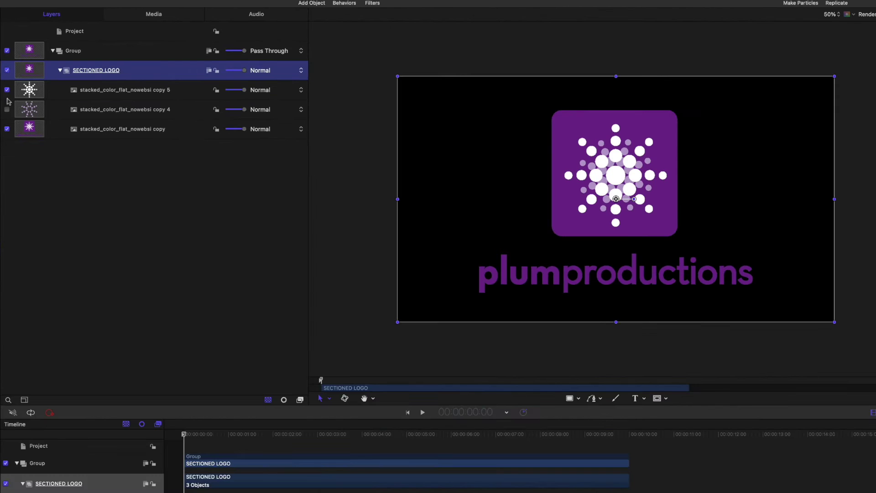
click(7, 90)
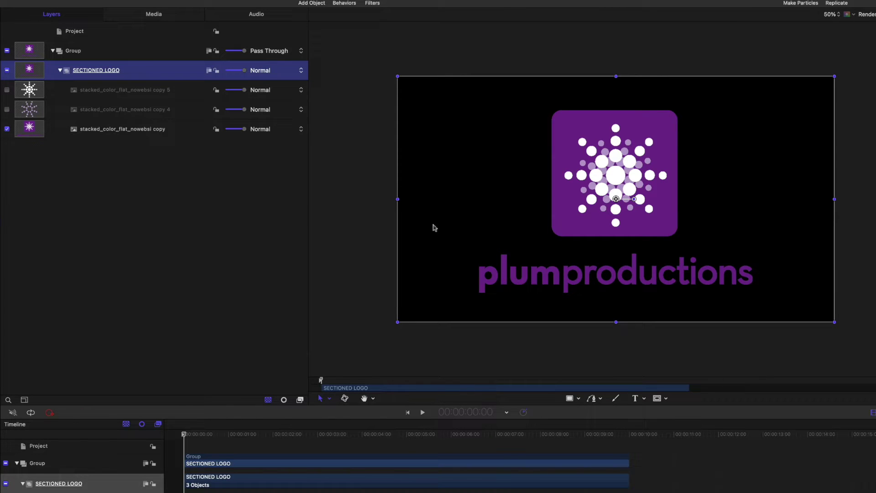
click(7, 129)
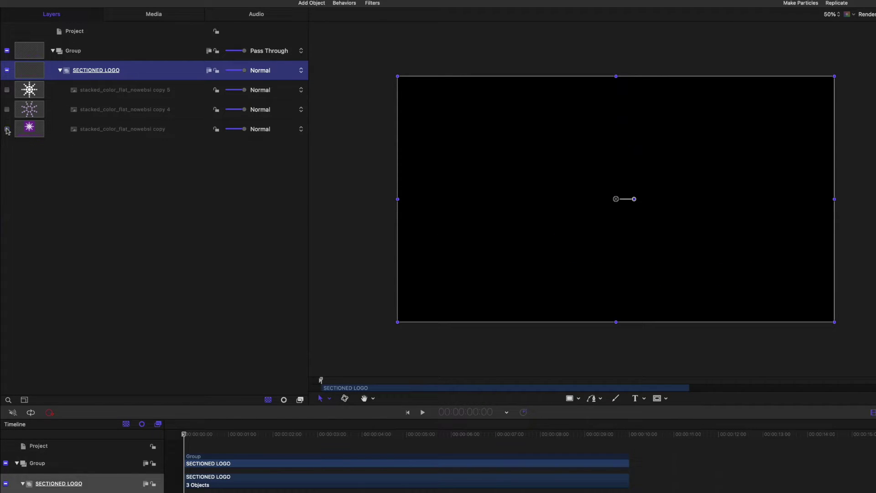
click(6, 109)
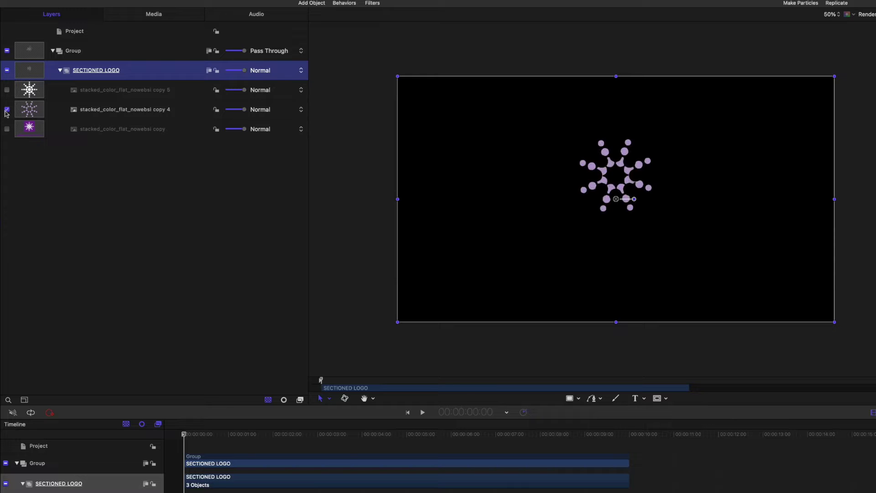
click(6, 109)
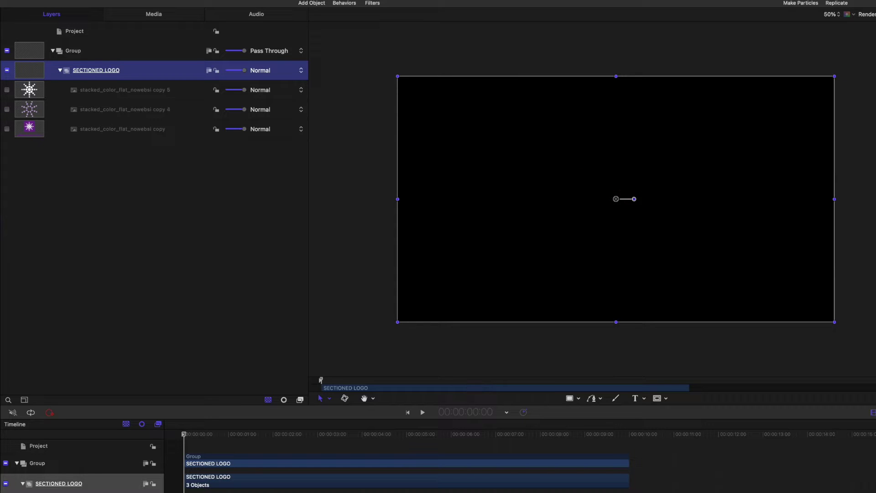
click(7, 90)
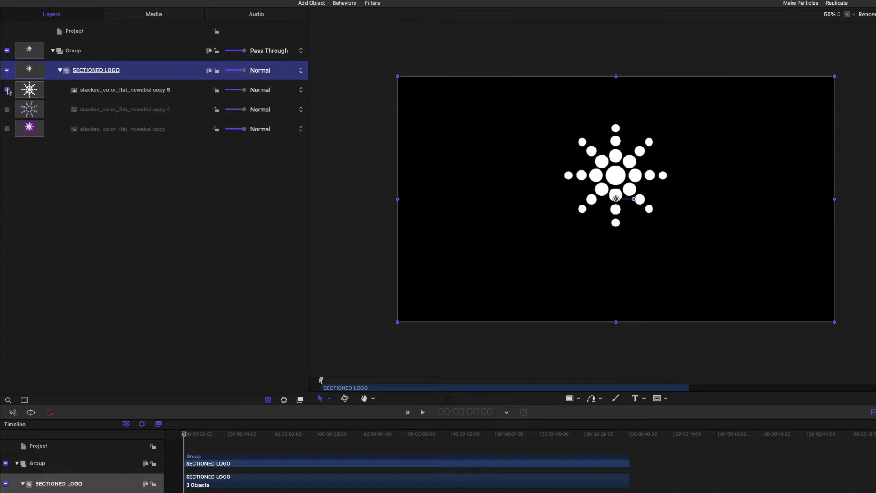
click(7, 90)
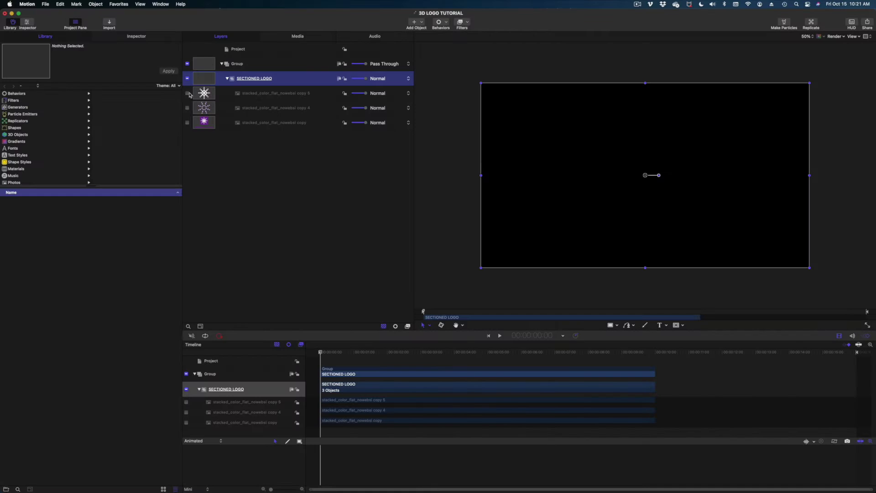
click(187, 93)
click(187, 108)
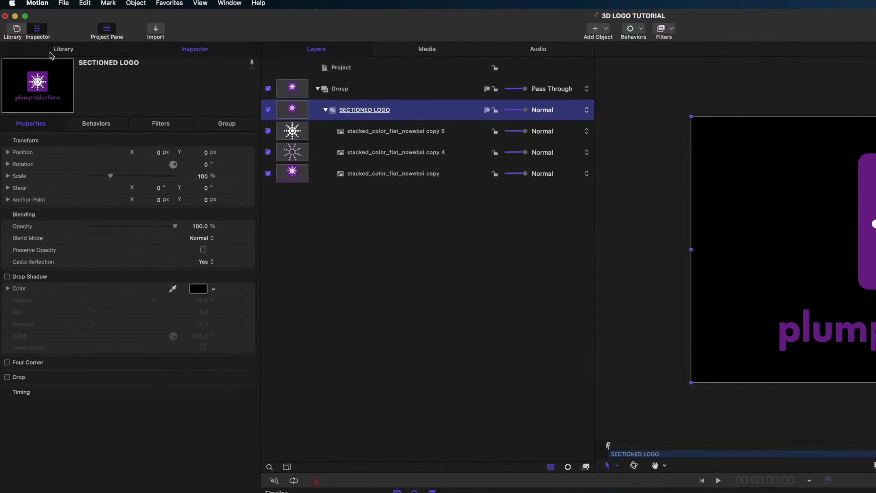
Step: Add a Color Solid generator to the Group and place it beneath the SECTIONED LOGO layers
click(36, 39)
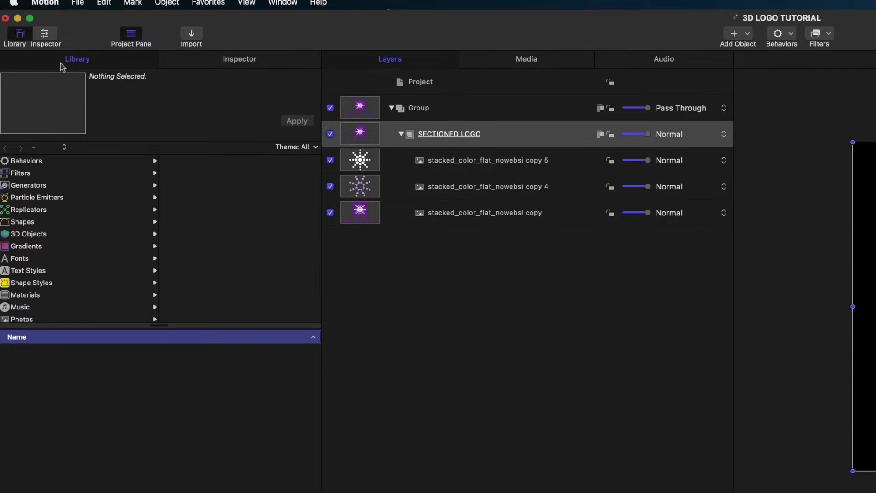
click(87, 184)
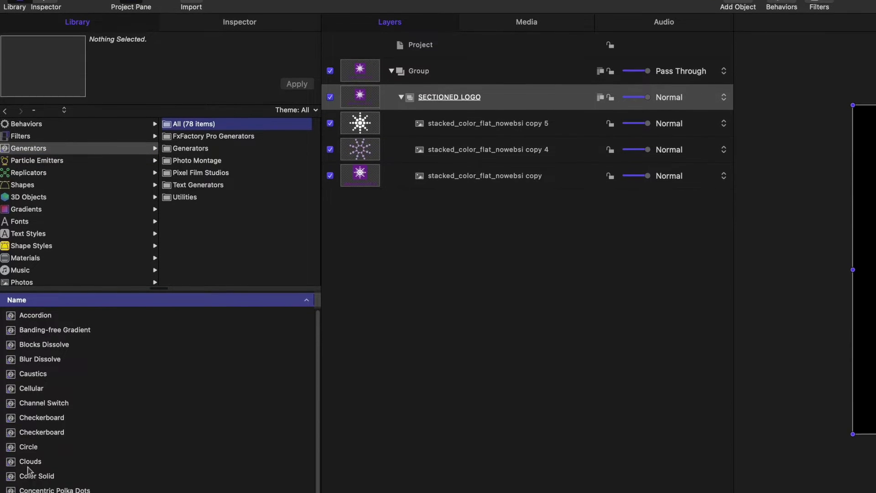
click(28, 476)
drag(28, 476, 427, 84)
drag(442, 131, 442, 88)
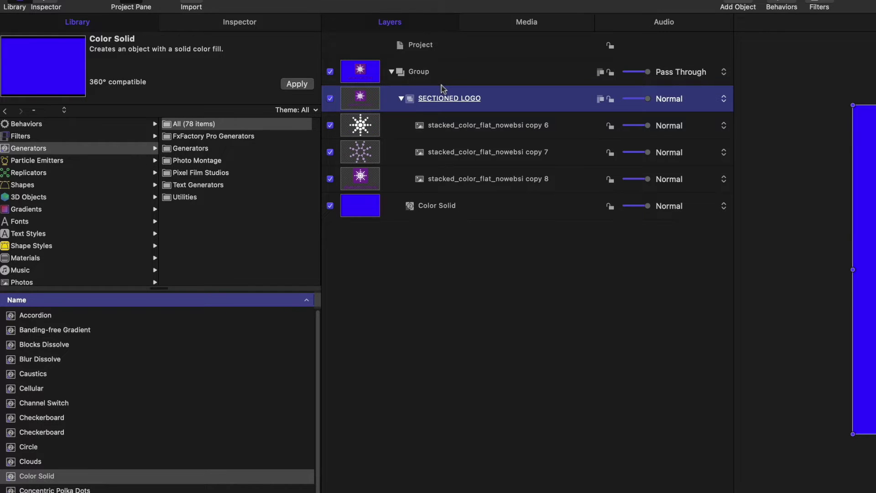
Step: Set the Color Solid's colour to Snow white as the logo's background
click(457, 214)
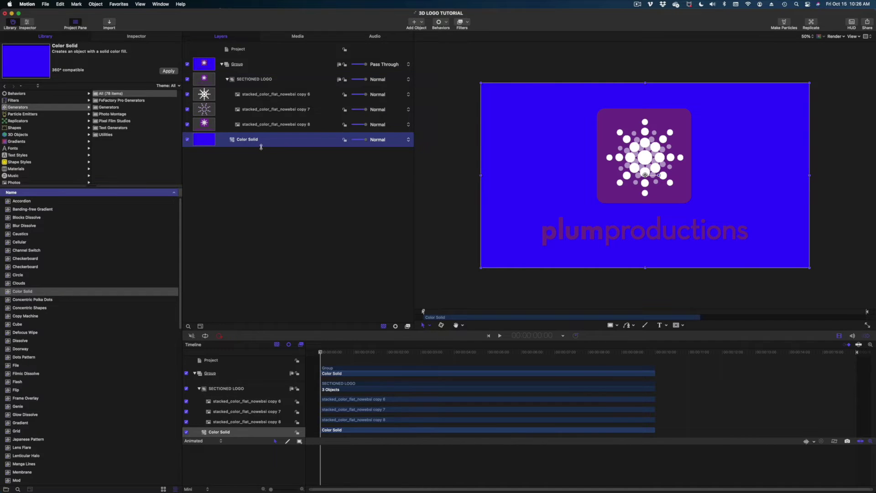
click(227, 80)
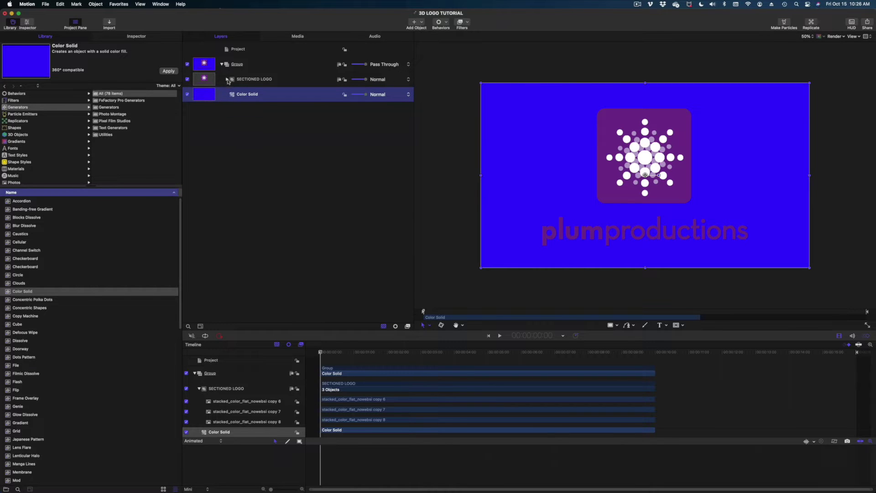
click(228, 80)
click(137, 36)
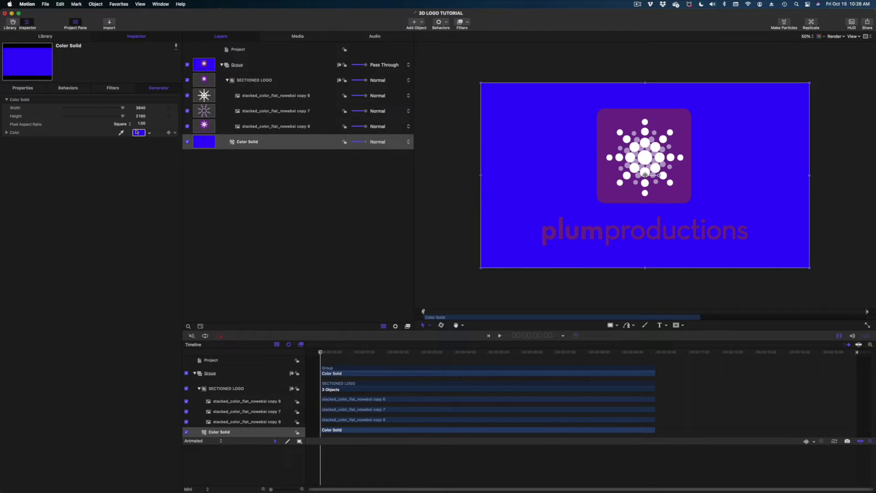
click(138, 133)
click(352, 30)
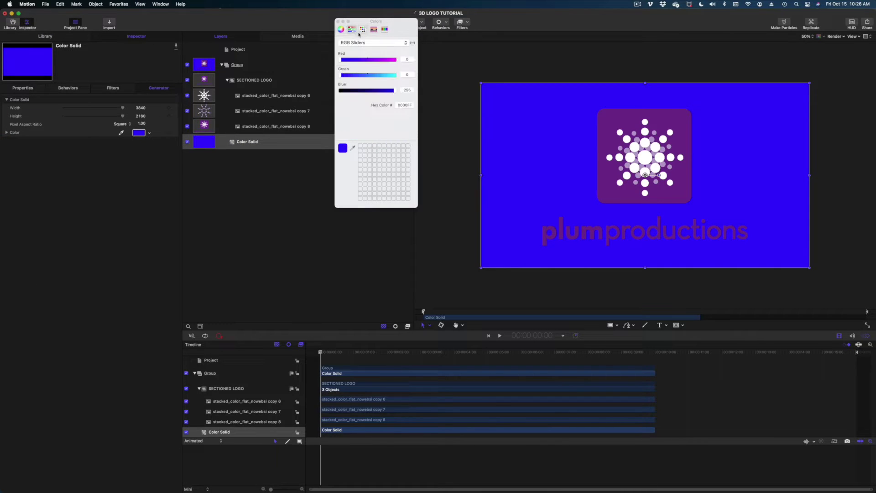
click(341, 30)
click(385, 29)
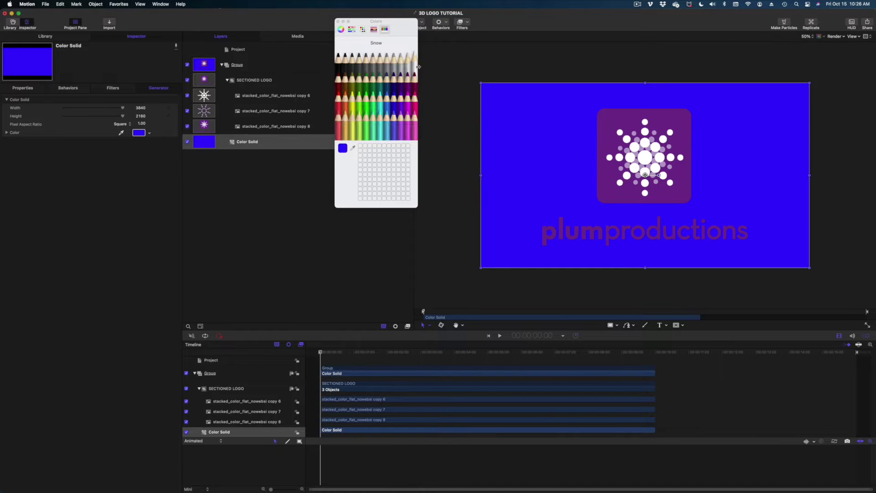
click(414, 64)
click(338, 21)
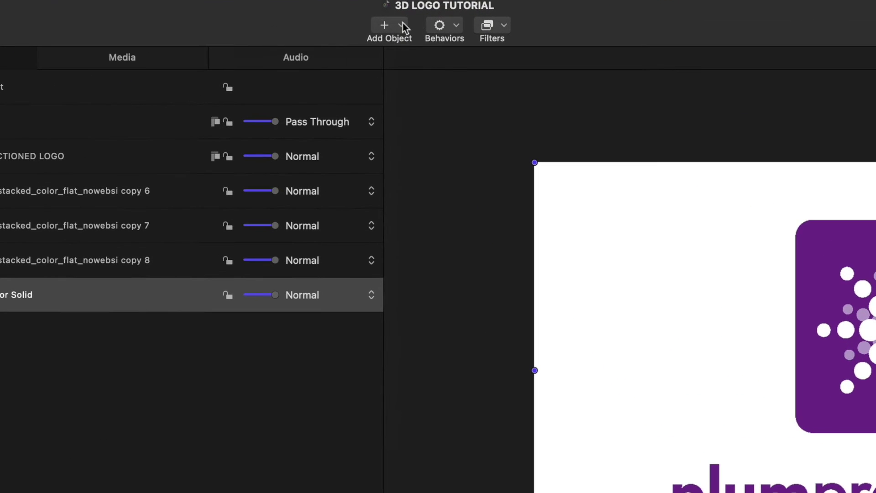
Step: Add a camera to the project and switch the existing 2D groups to 3D
click(400, 25)
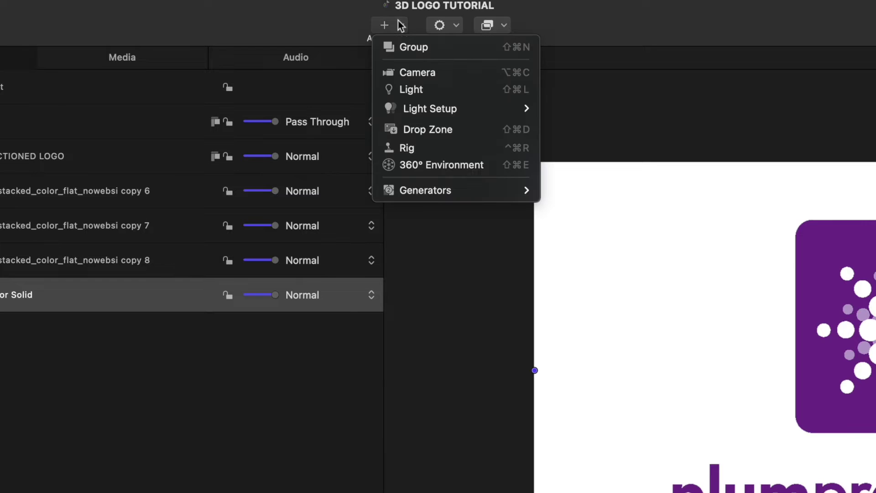
click(427, 75)
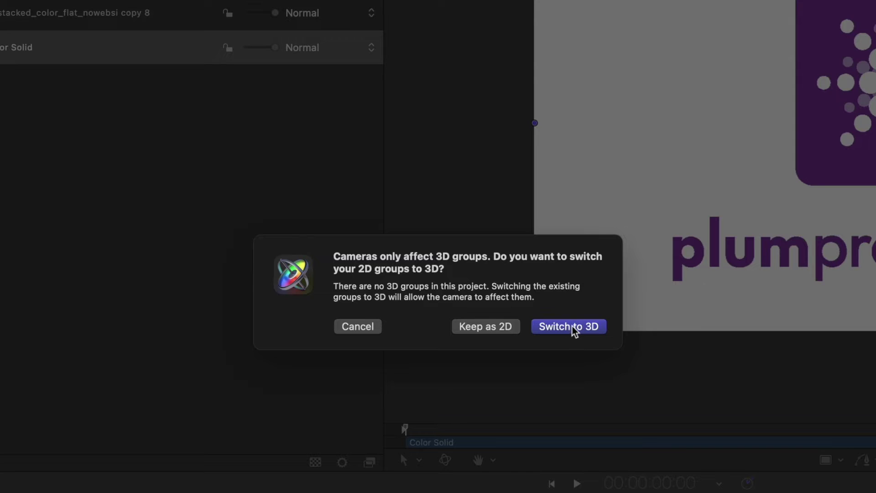
click(580, 329)
Step: Hide the white-dots and lavender-dots layers and replicate the full logo layer
click(86, 21)
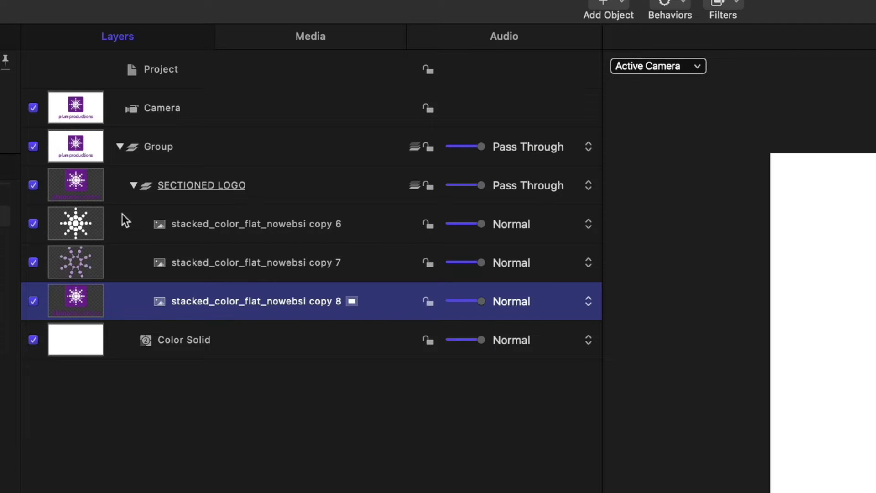
click(33, 223)
click(34, 263)
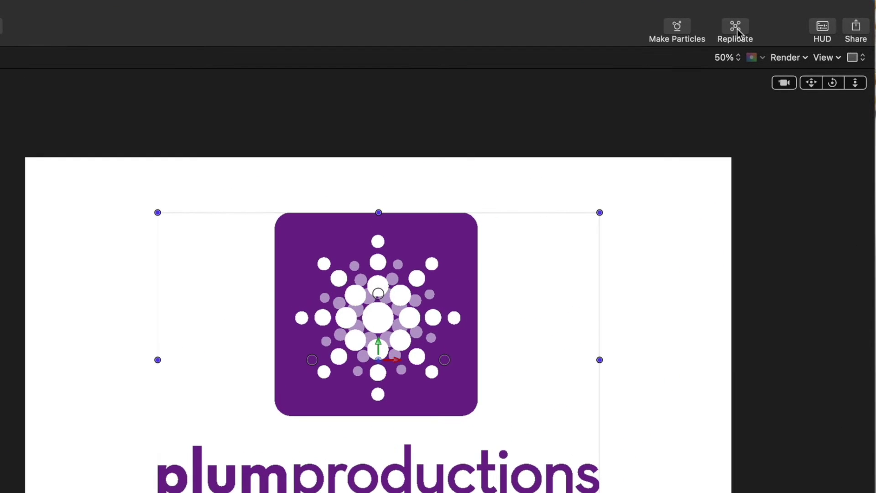
click(731, 26)
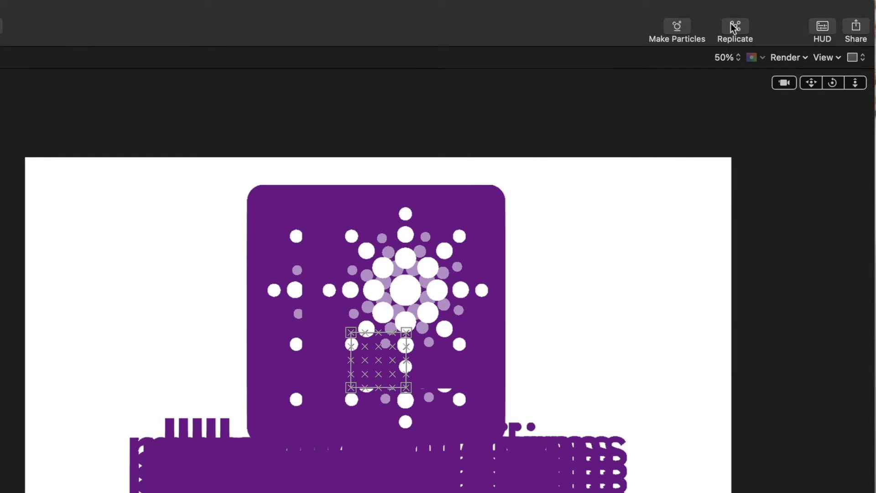
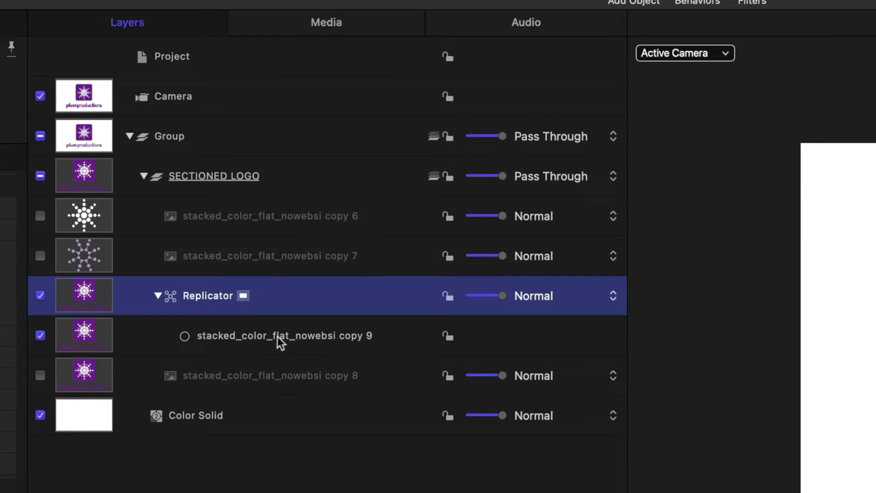
Step: Enable a Drop Shadow on the hidden full-logo source layer and adjust its distance, opacity and blur
click(259, 386)
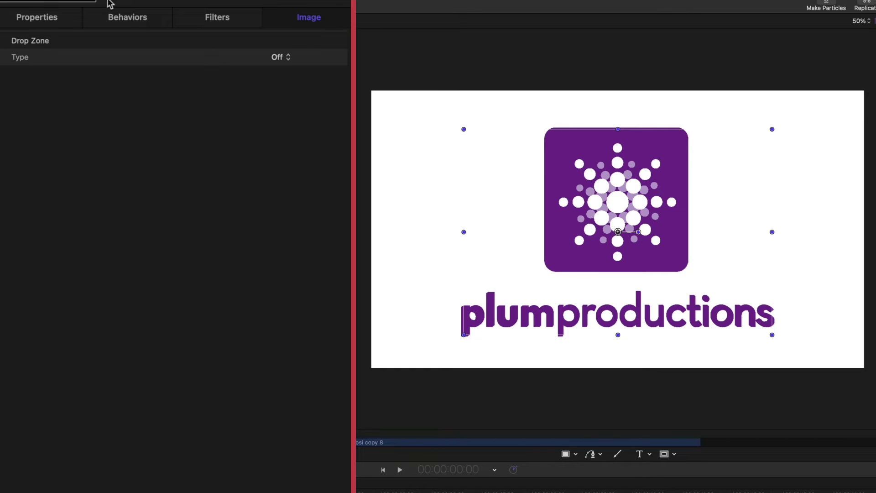
click(40, 18)
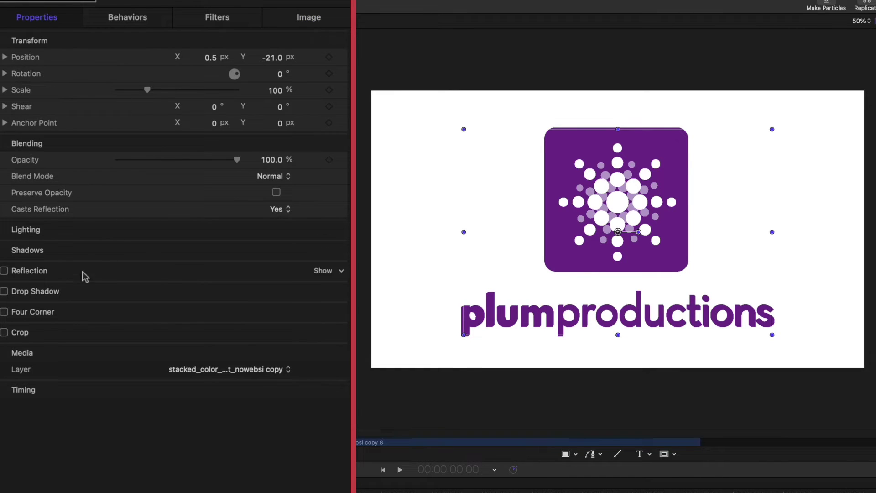
click(5, 292)
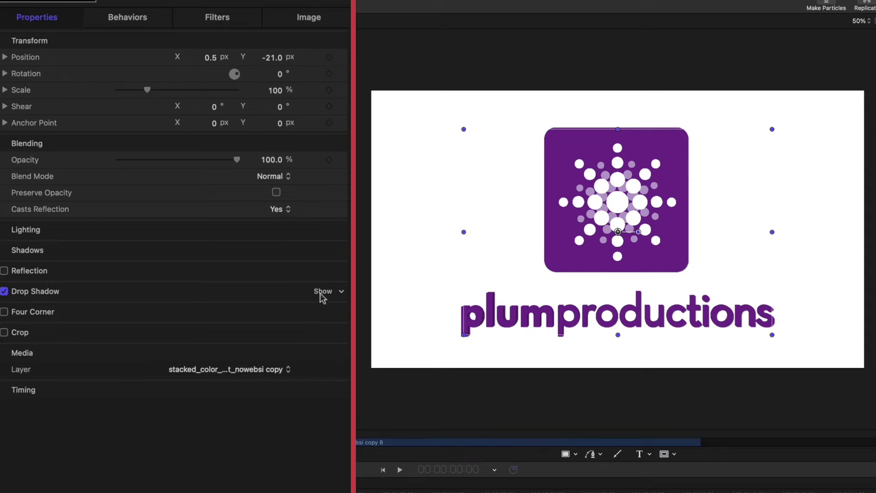
click(323, 292)
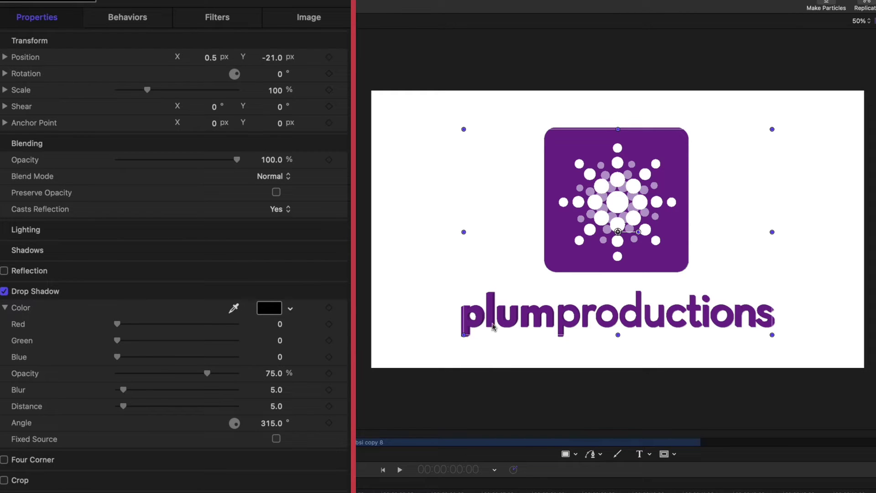
mouse_move(123, 406)
mouse_down()
mouse_move(231, 413)
mouse_move(128, 408)
mouse_up()
mouse_move(207, 373)
mouse_down()
mouse_move(172, 375)
mouse_move(207, 374)
mouse_up()
mouse_move(123, 390)
mouse_down()
mouse_move(188, 391)
mouse_move(127, 396)
mouse_up()
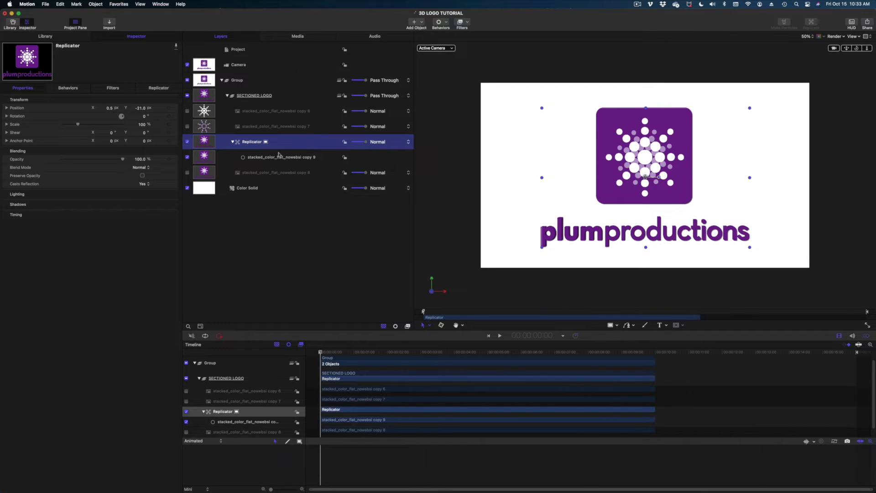
Step: Hide the white Color Solid background and select the full-logo Replicator
click(187, 188)
click(288, 152)
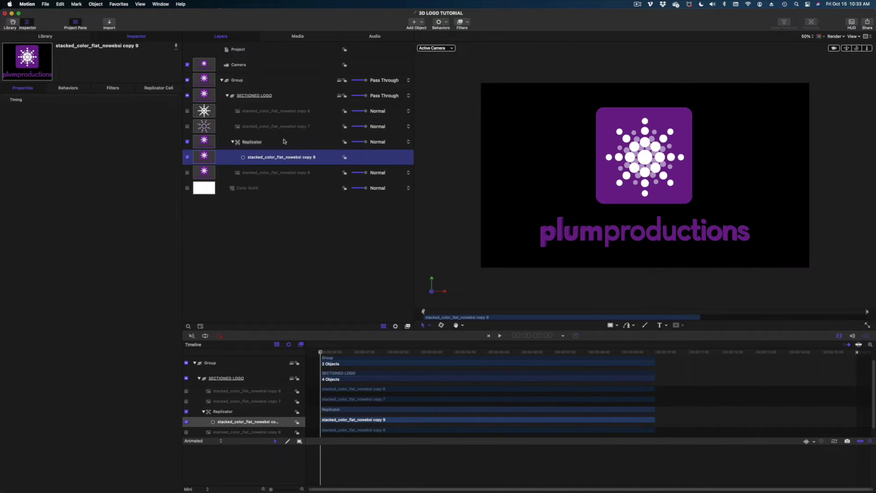
click(283, 146)
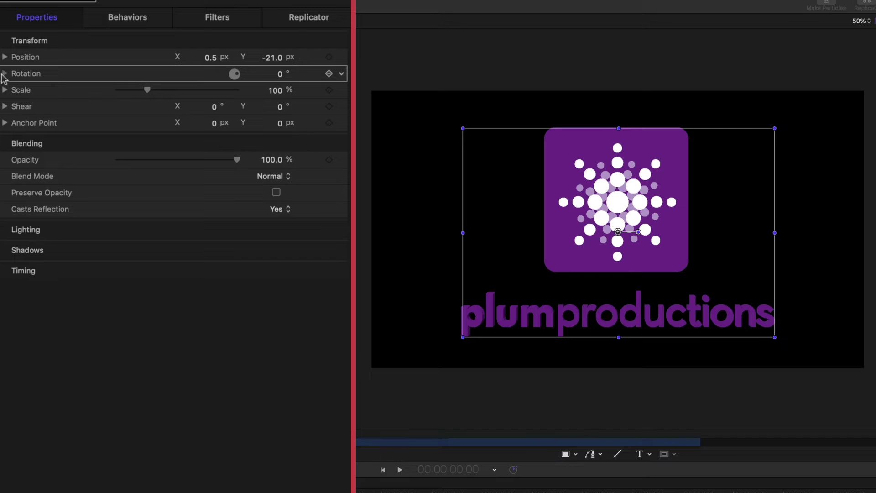
Step: Turn the full-logo Replicator to -88.1° about the Y axis to inspect its depth, and reset the rotation
click(4, 74)
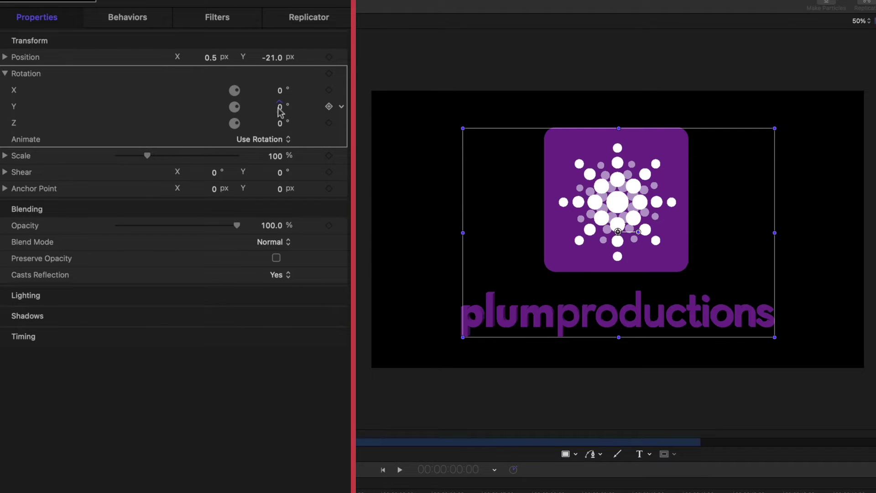
drag(280, 111, 242, 111)
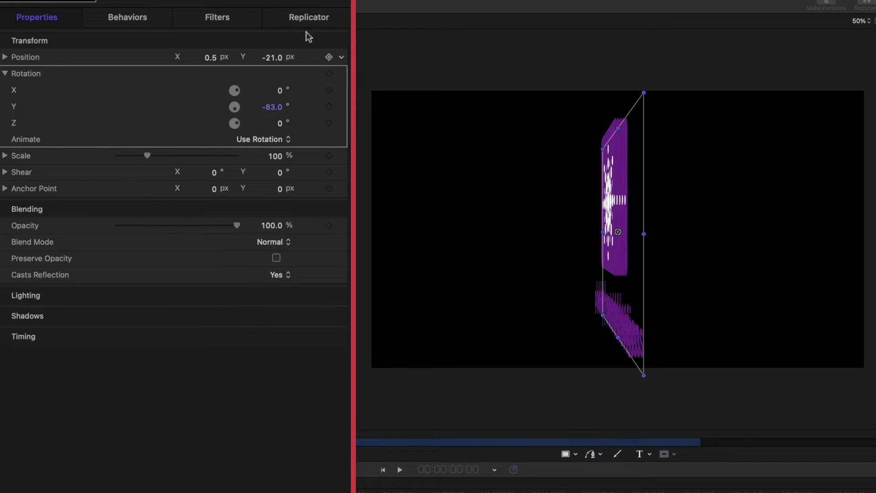
click(321, 22)
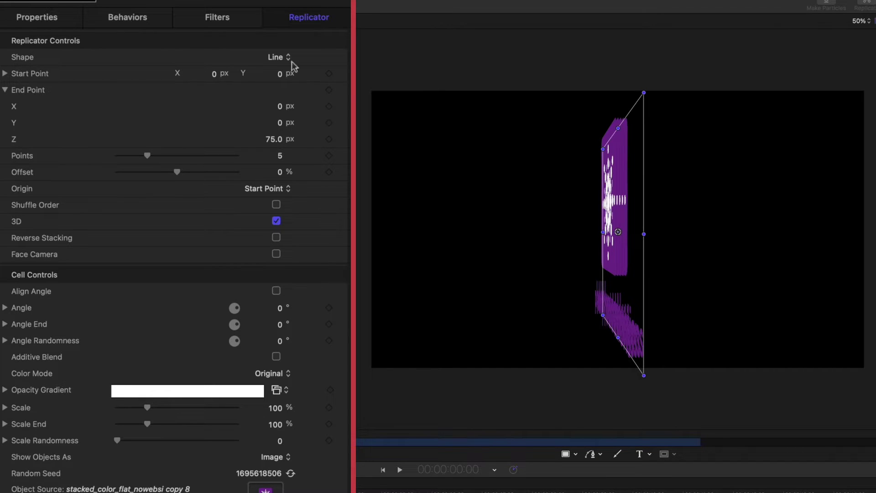
click(72, 26)
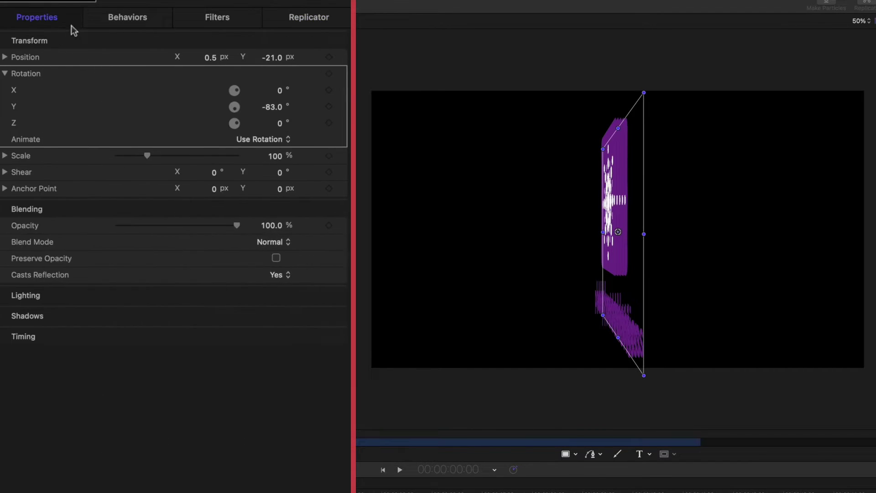
drag(272, 107, 265, 107)
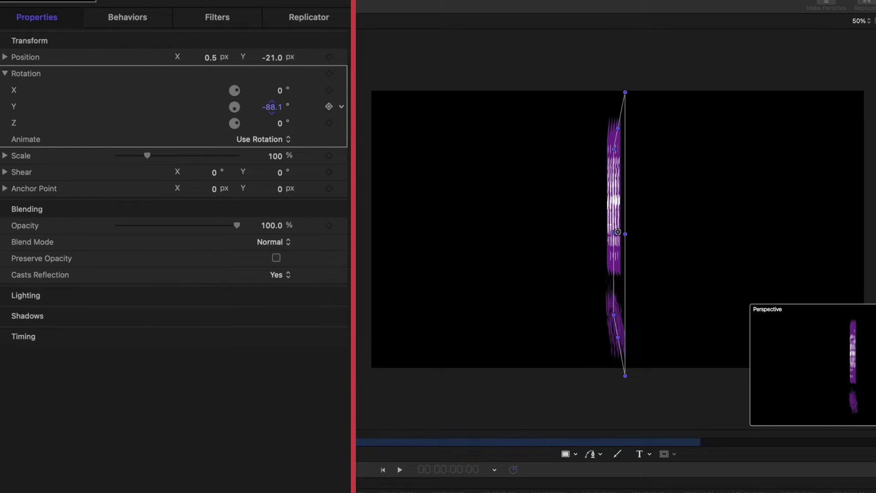
click(420, 255)
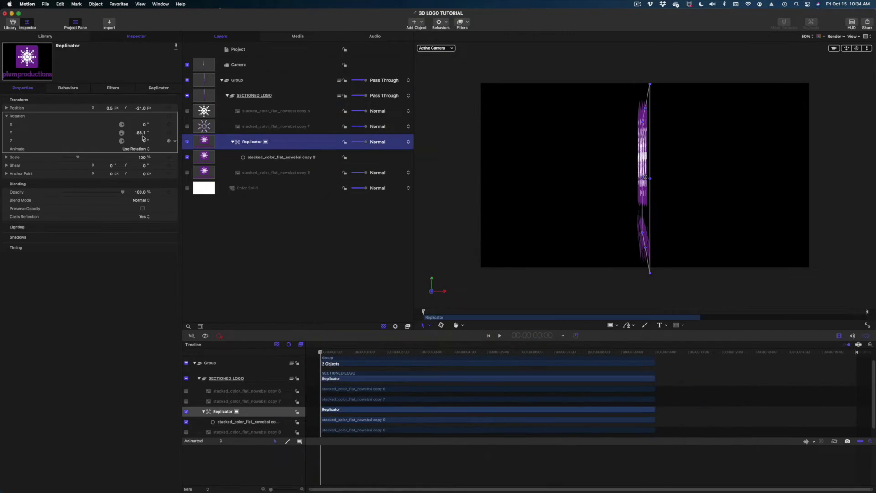
click(173, 133)
click(194, 145)
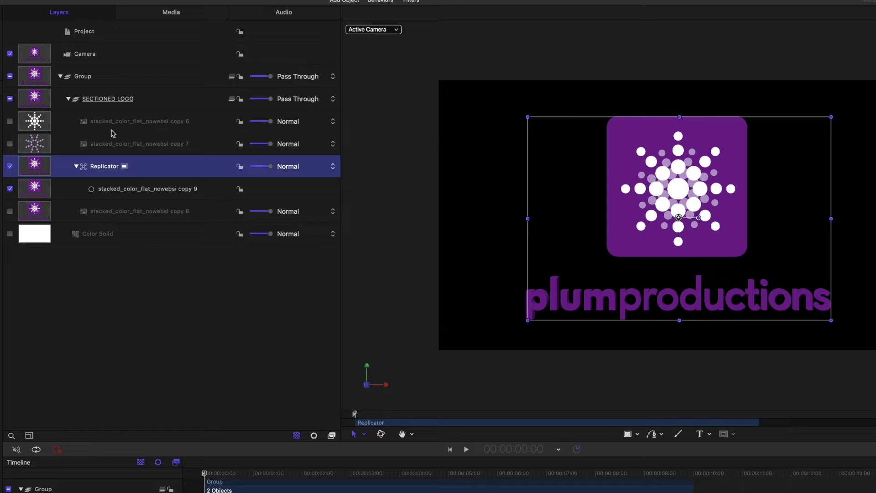
Step: Hide the full-logo Replicator, and show and replicate the lavender-dots layer
click(10, 166)
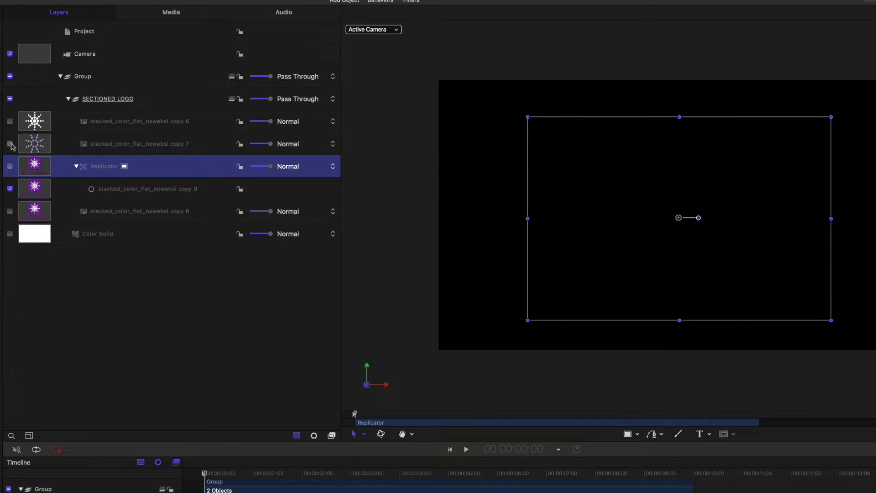
click(10, 144)
click(109, 149)
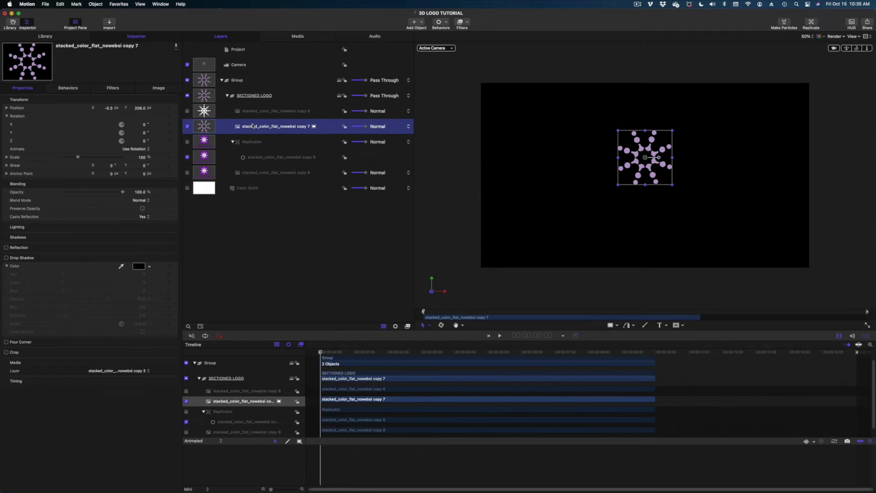
click(263, 127)
click(229, 127)
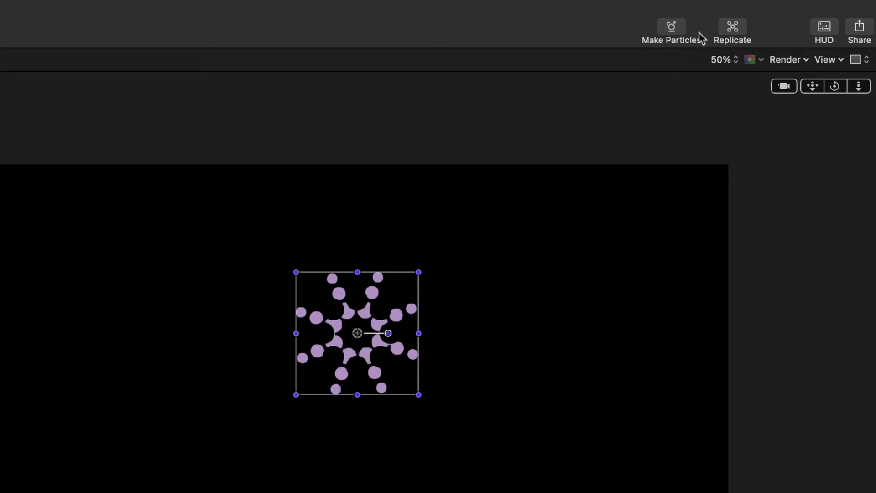
click(734, 31)
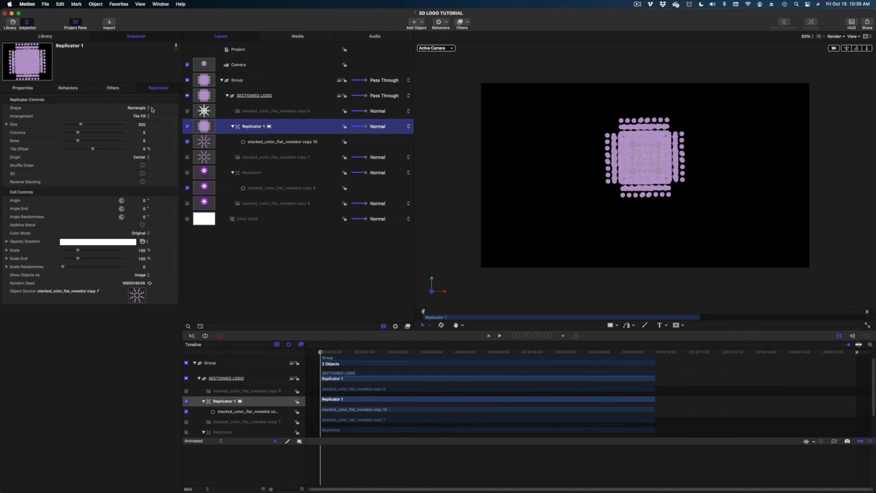
Step: Set the lavender-dots replicator's shape to Line with its Start Point X and End Point X at 0 px
click(152, 110)
click(146, 103)
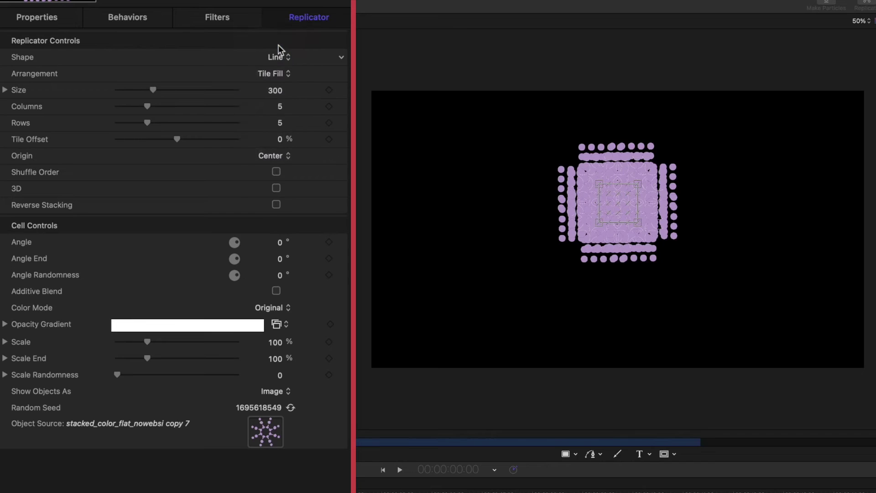
click(212, 73)
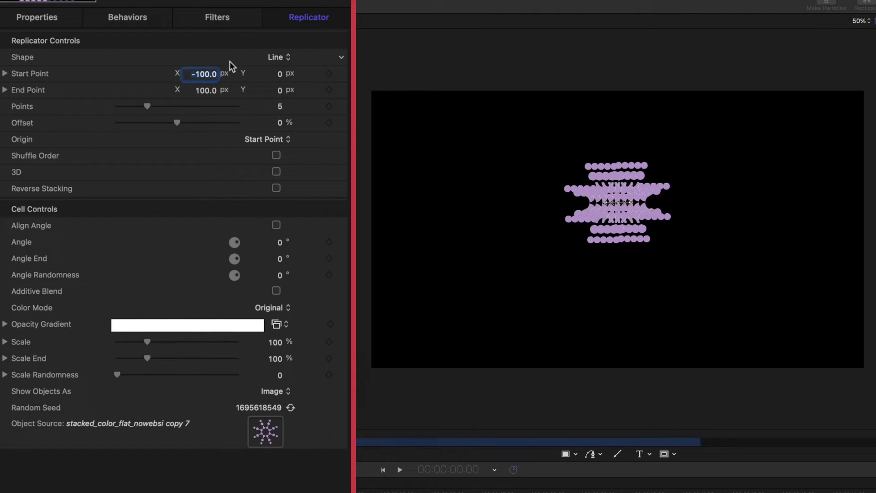
text(0)
key(Return)
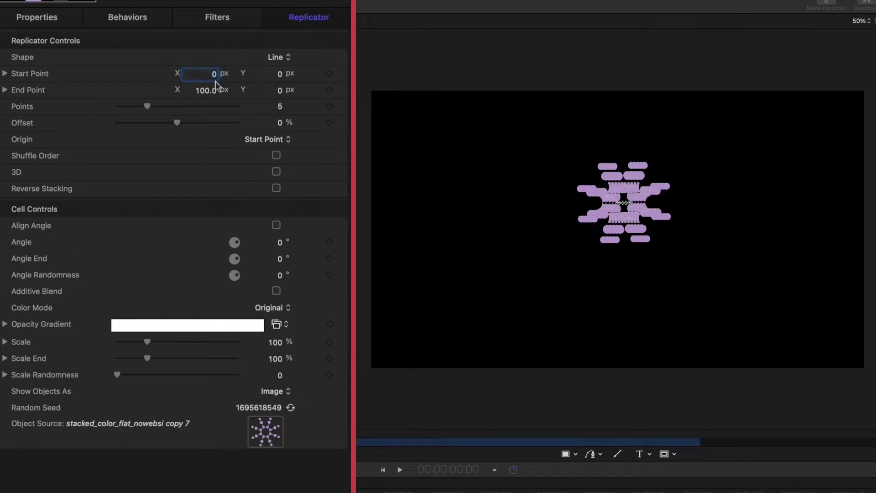
click(212, 91)
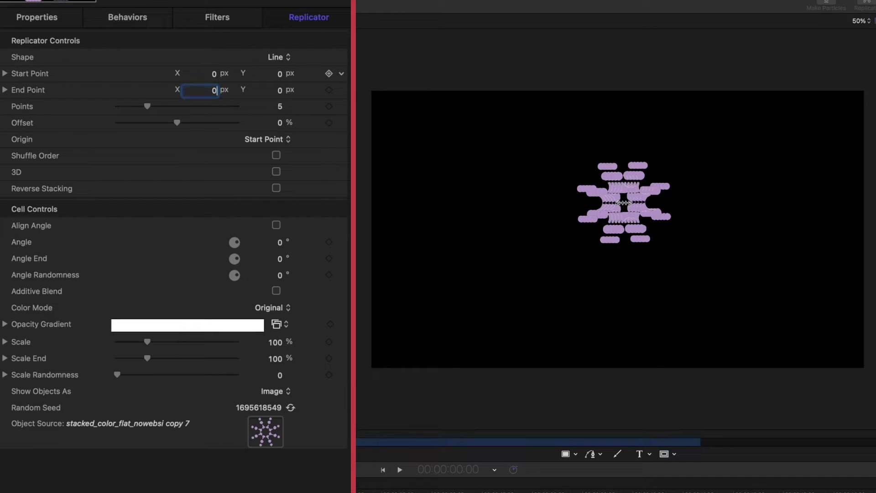
key(Return)
Step: Make the lavender-dots replicator 3D and set its End Point Z to 100 px
click(276, 172)
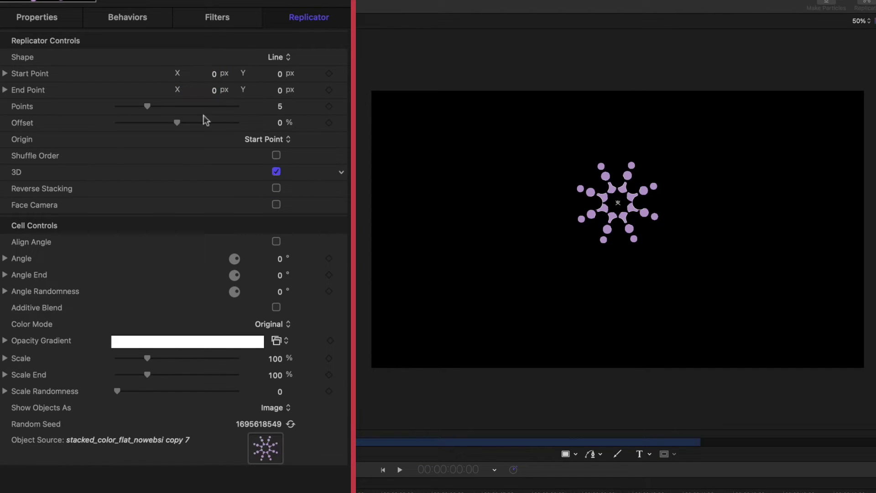
click(4, 90)
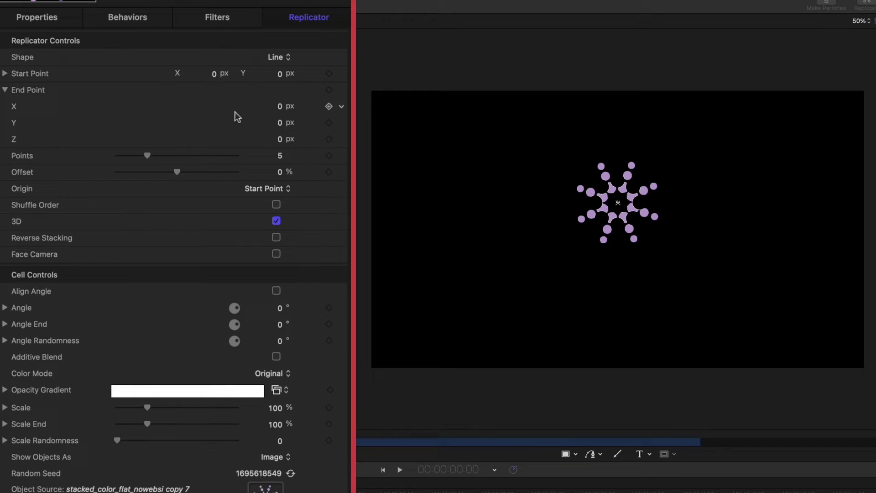
click(280, 139)
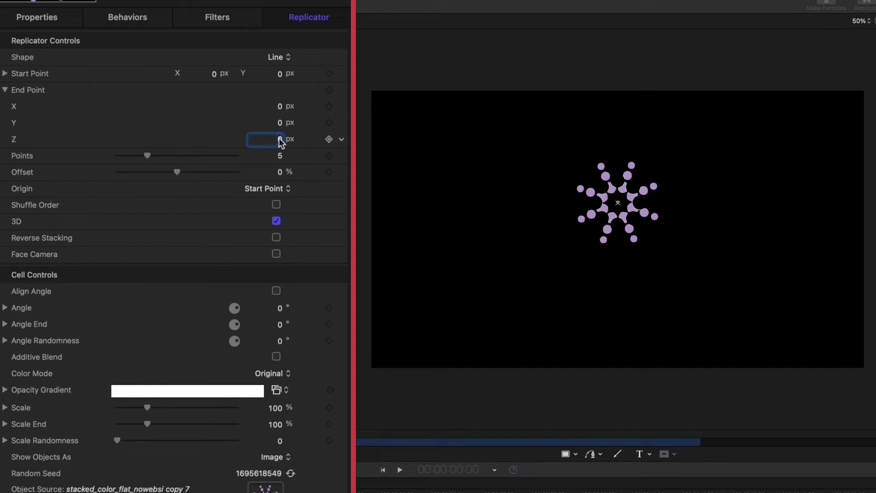
text(100)
key(Return)
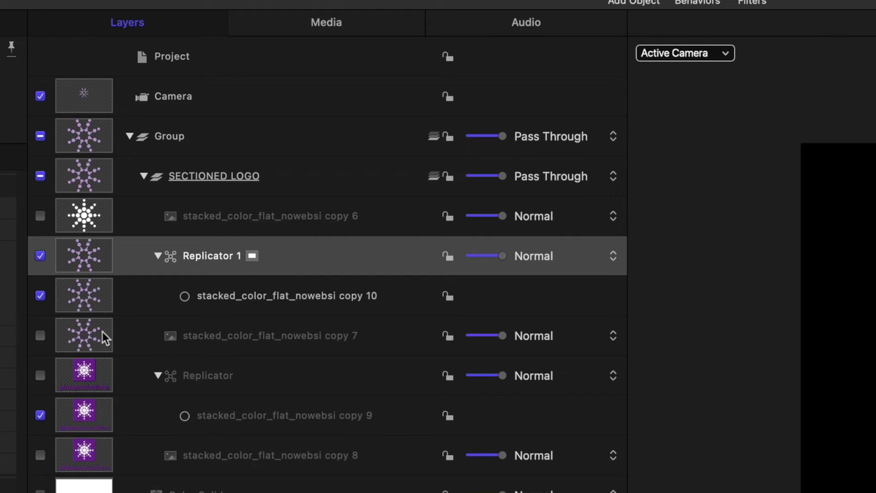
Step: Show the Color Solid and give the lavender-dots source layer a Drop Shadow with 50.72% opacity and a distance of 9
click(188, 342)
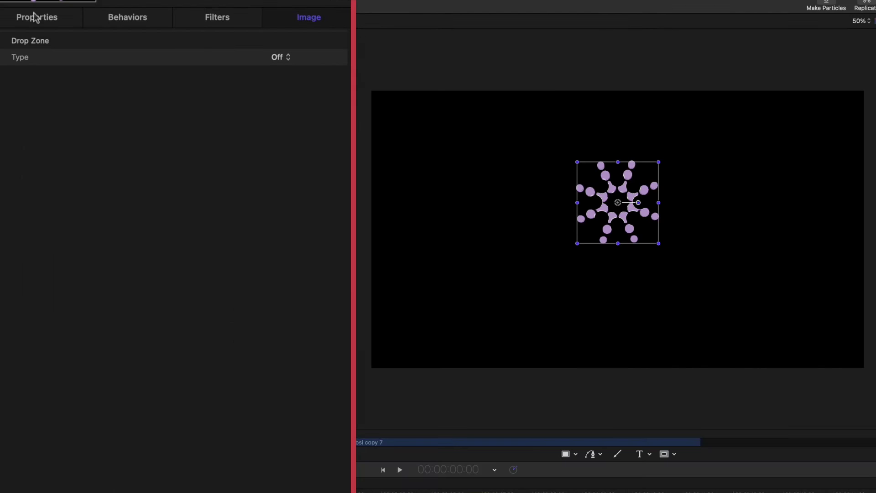
click(34, 21)
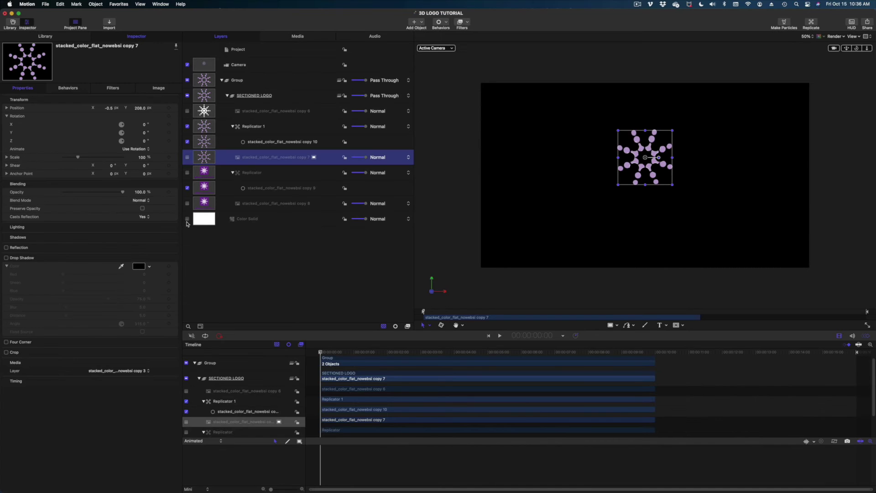
click(187, 218)
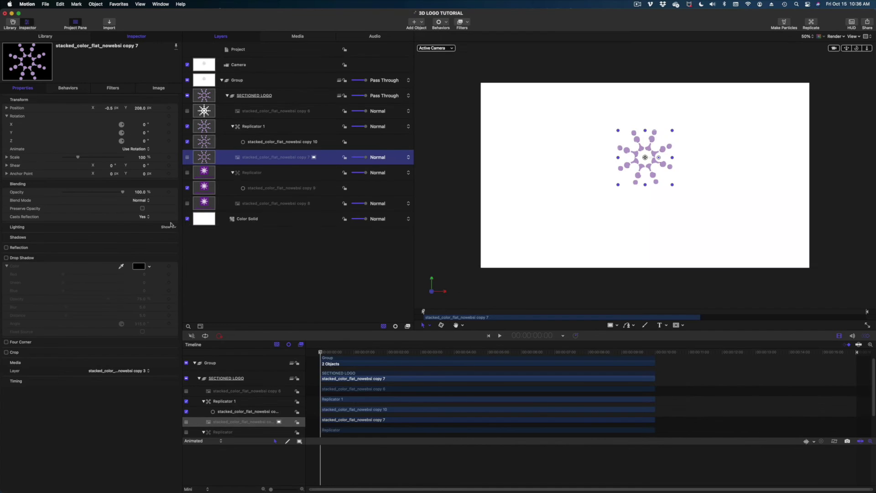
click(6, 257)
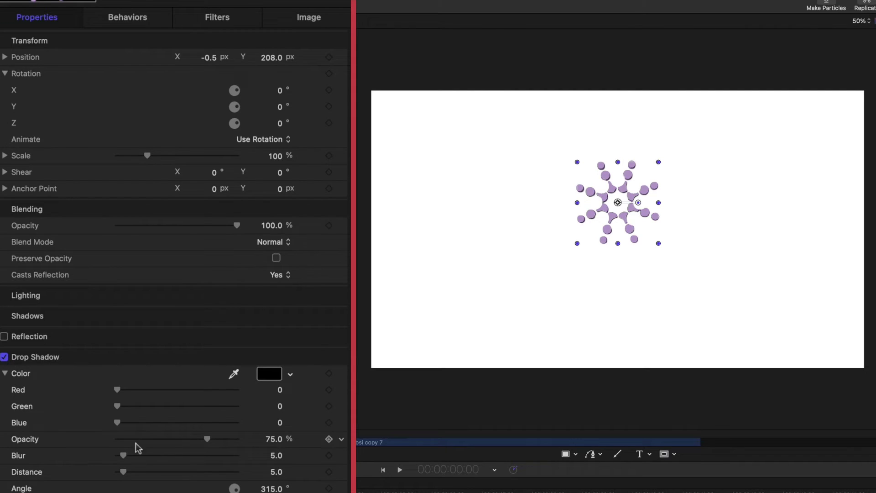
mouse_move(123, 472)
mouse_down()
mouse_move(137, 471)
mouse_move(128, 472)
mouse_up()
drag(182, 441, 178, 440)
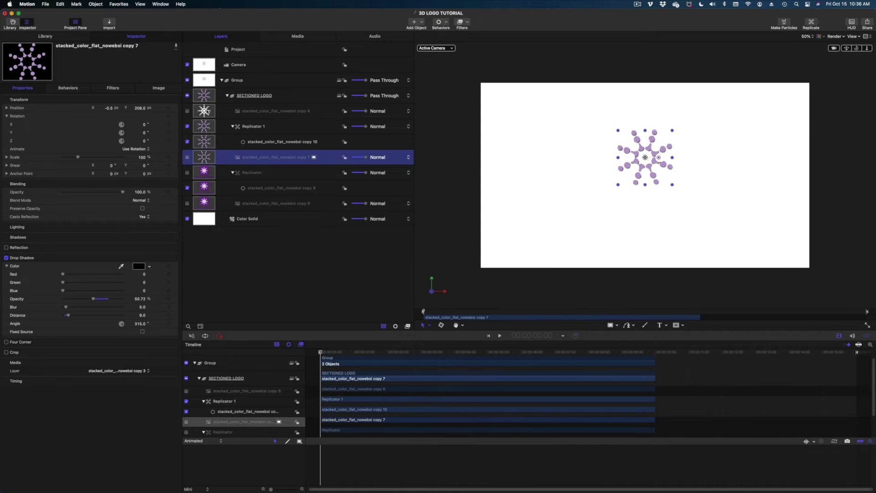
Step: Isolate the white-dots layer by hiding the Color Solid and the lavender-dots replicator, and replicate it
click(206, 111)
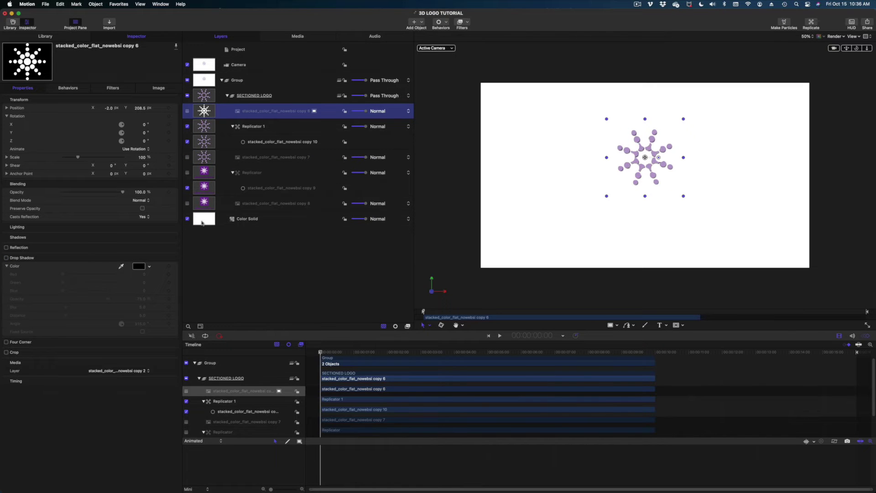
click(187, 219)
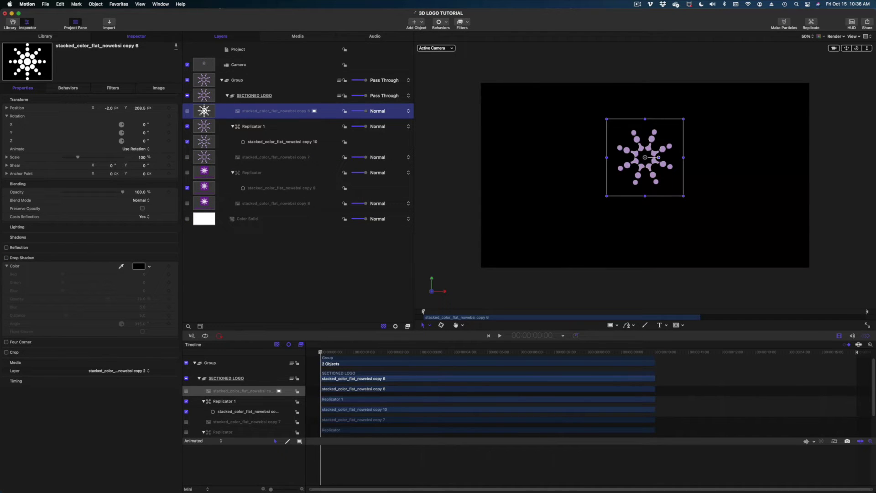
click(187, 126)
click(187, 112)
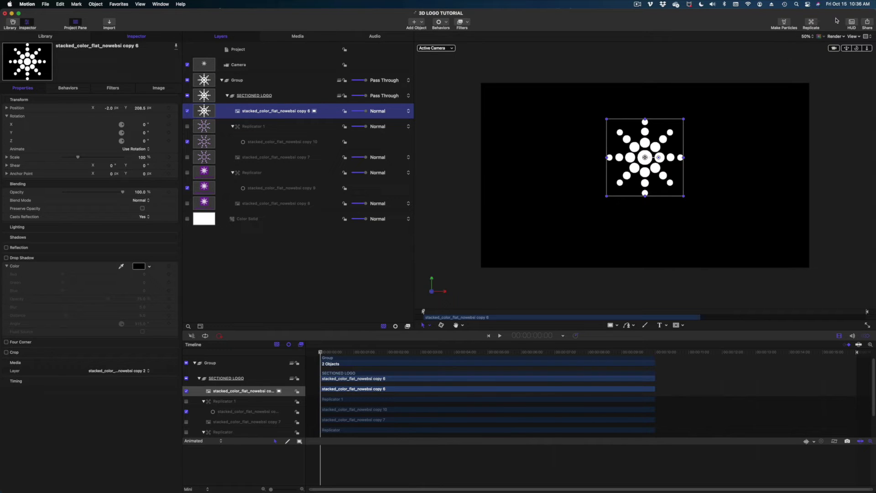
click(811, 23)
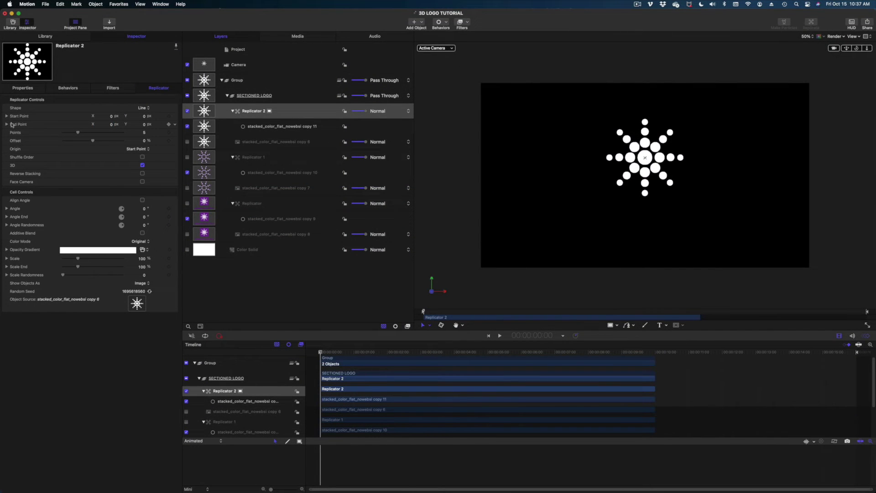
Step: Set the white-dots replicator's End Point Z to 125 px
click(6, 124)
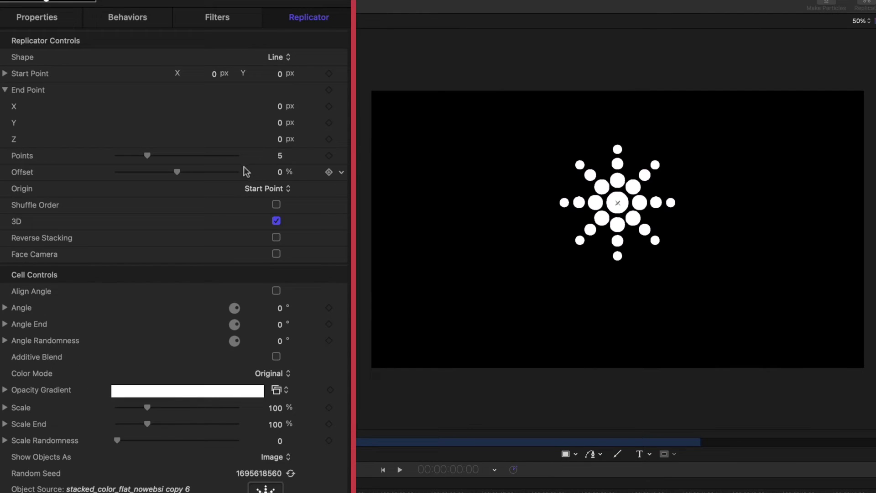
click(145, 151)
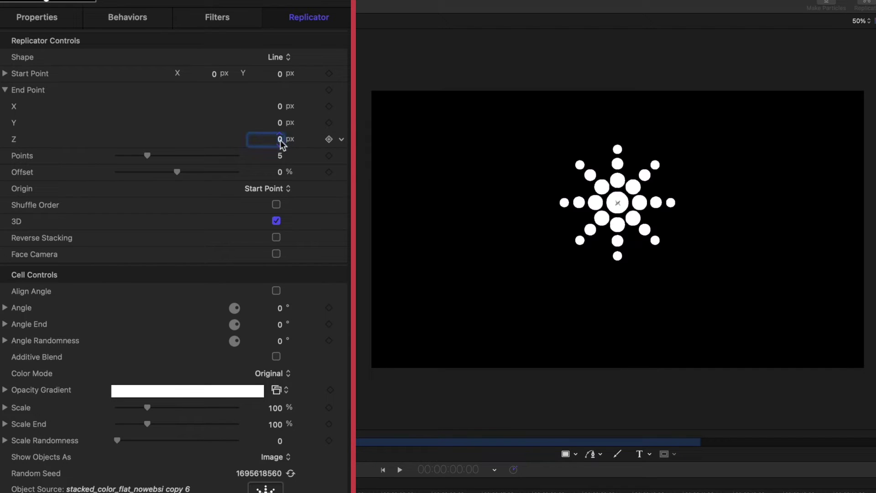
text(125)
key(Return)
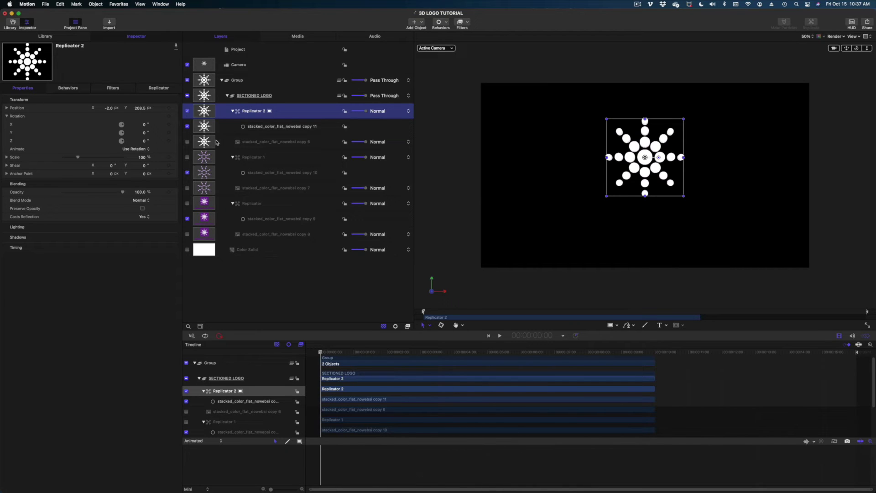
Step: Give the white-dots source layer a Drop Shadow with about 55% opacity, a blur of 28 and a distance of 14
click(248, 145)
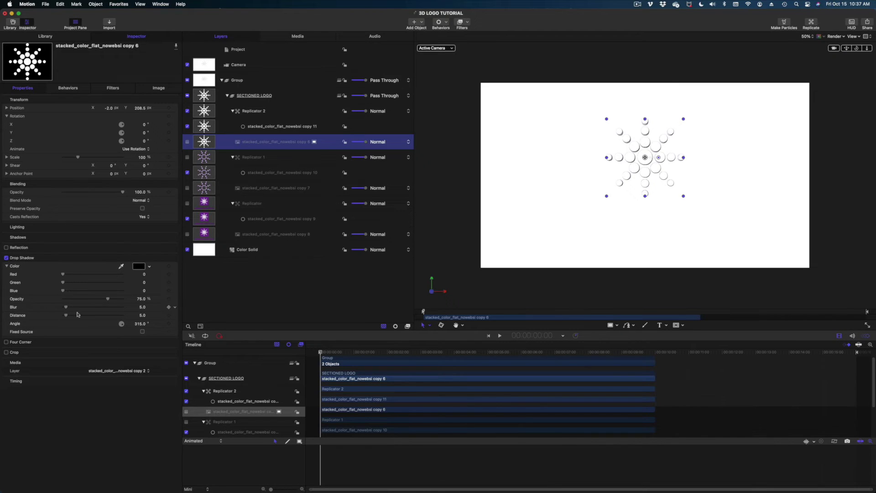
drag(69, 316, 103, 300)
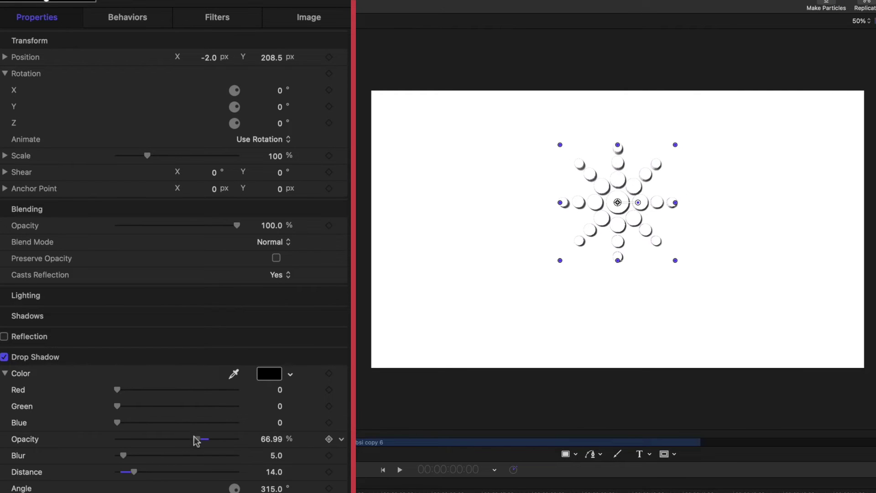
mouse_move(197, 441)
mouse_down()
mouse_move(162, 440)
mouse_move(182, 440)
mouse_up()
drag(140, 458, 152, 459)
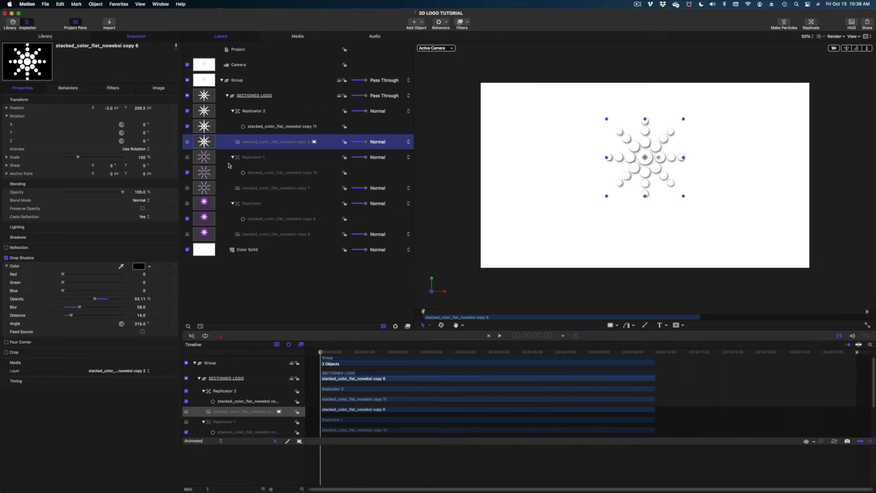
Step: Show the lavender-dots replicator and the purple base replicator, and clear the selection
click(188, 157)
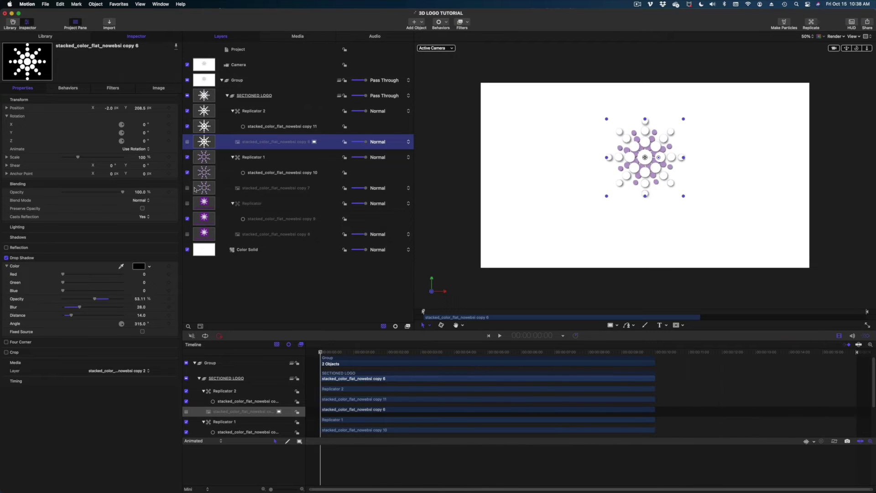
click(188, 203)
click(847, 215)
click(846, 215)
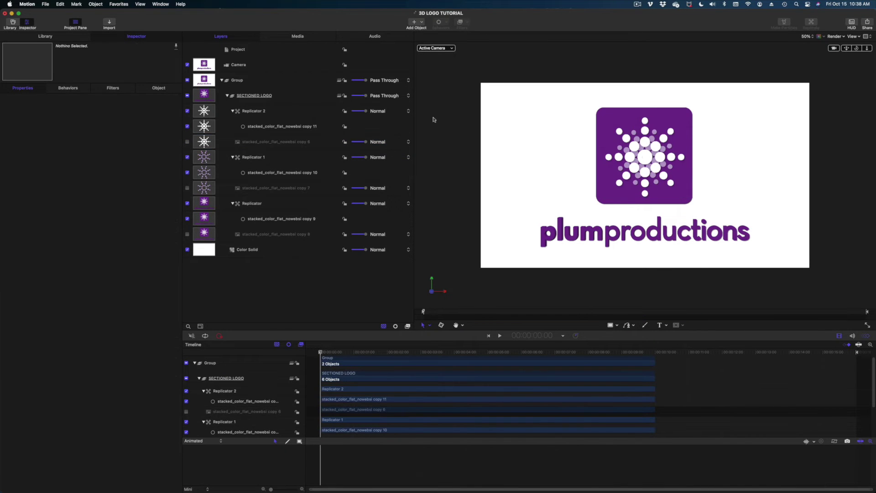
click(269, 235)
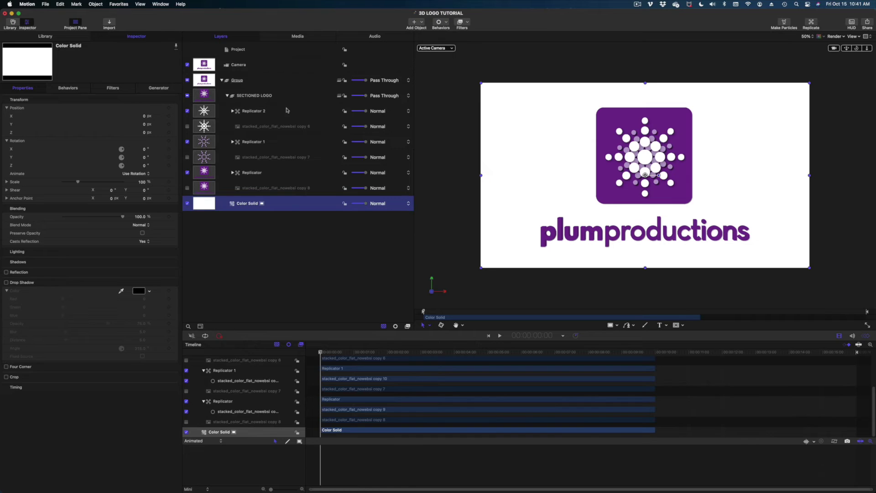
double_click(281, 206)
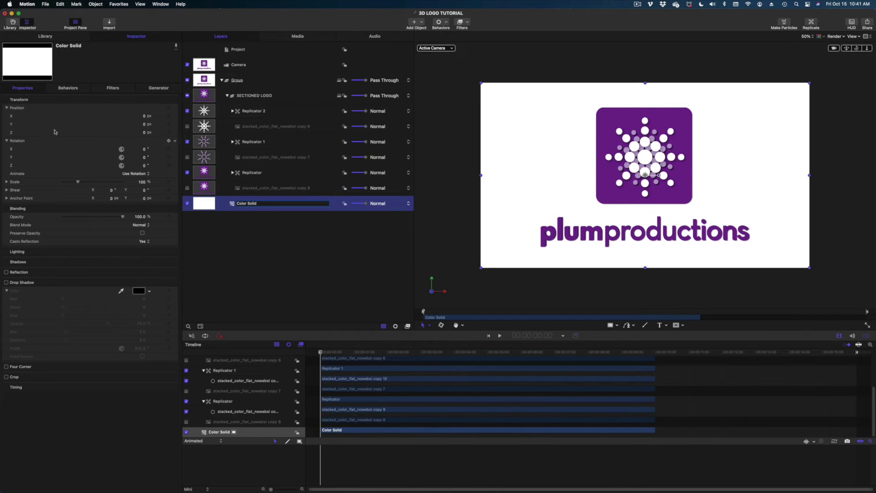
key(Return)
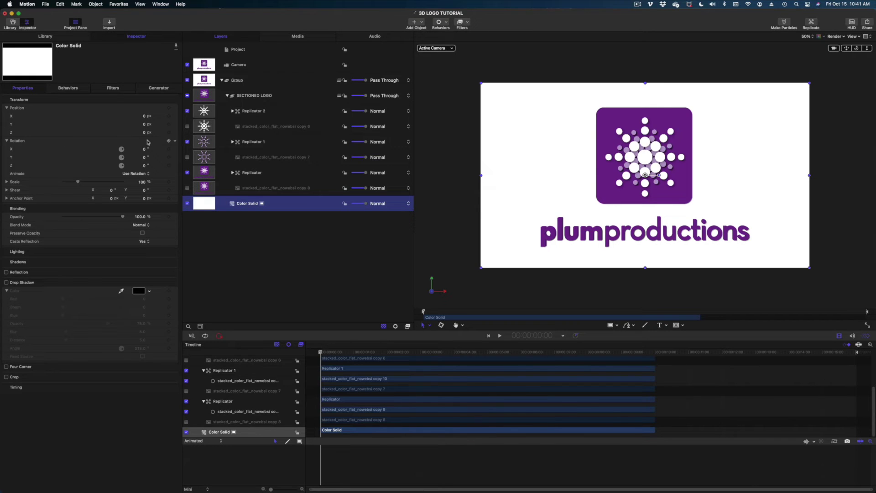
Step: Examine how the SECTIONED LOGO group turns about its Y axis in front of the backdrop, and reselect the Color Solid
click(248, 99)
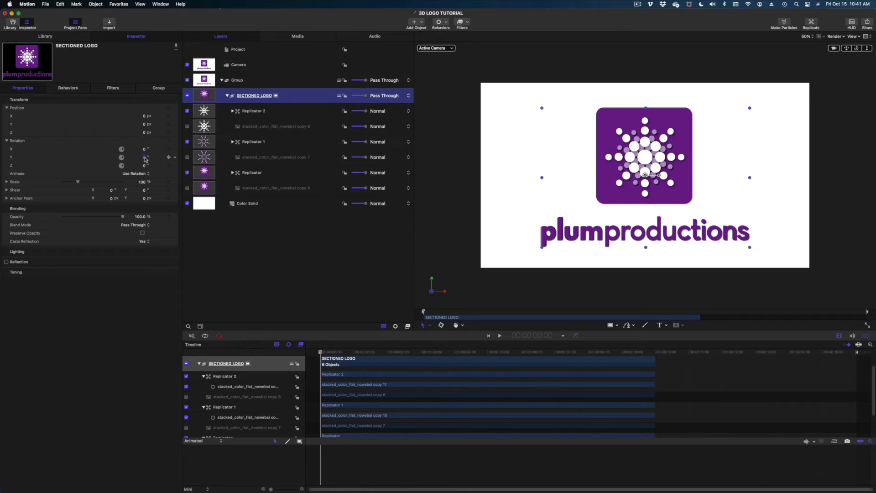
mouse_move(144, 159)
mouse_down()
mouse_move(121, 158)
mouse_move(146, 159)
mouse_up()
click(249, 203)
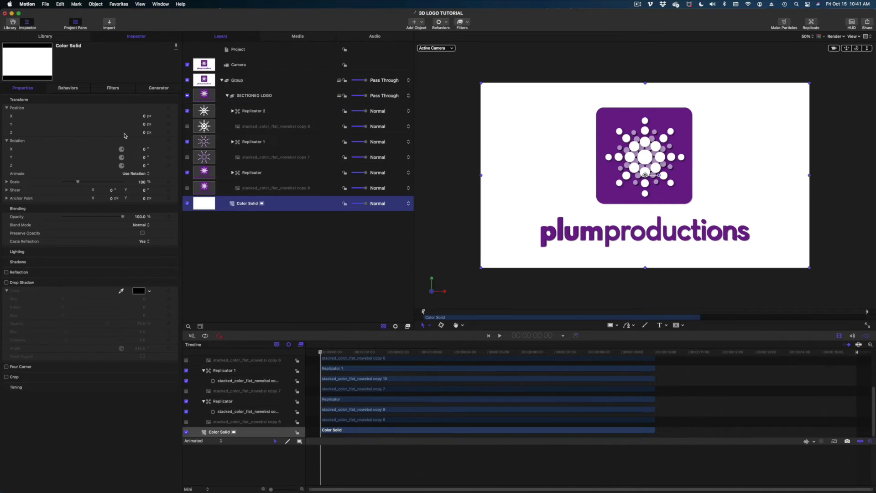
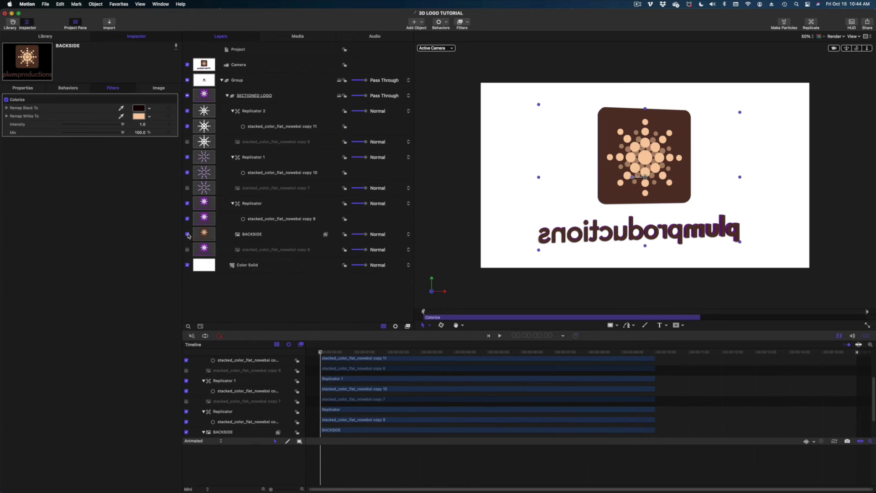
Step: Set both Colorize remap colors of the BACKSIDE layer to the logo's sampled purple, hiding the layer while sampling and showing it again
click(187, 234)
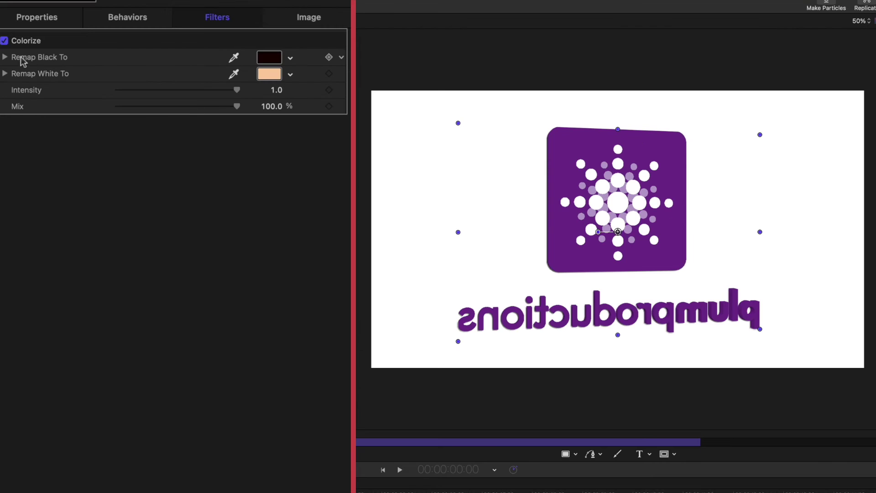
click(234, 59)
click(578, 149)
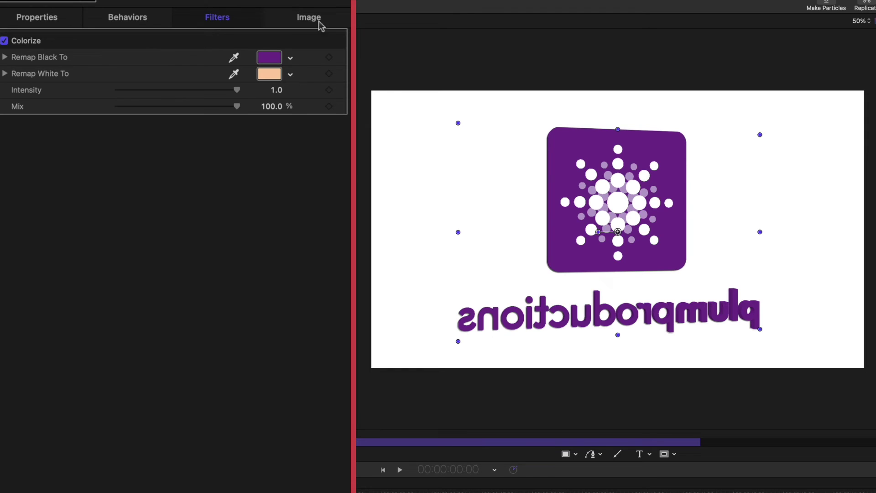
click(234, 74)
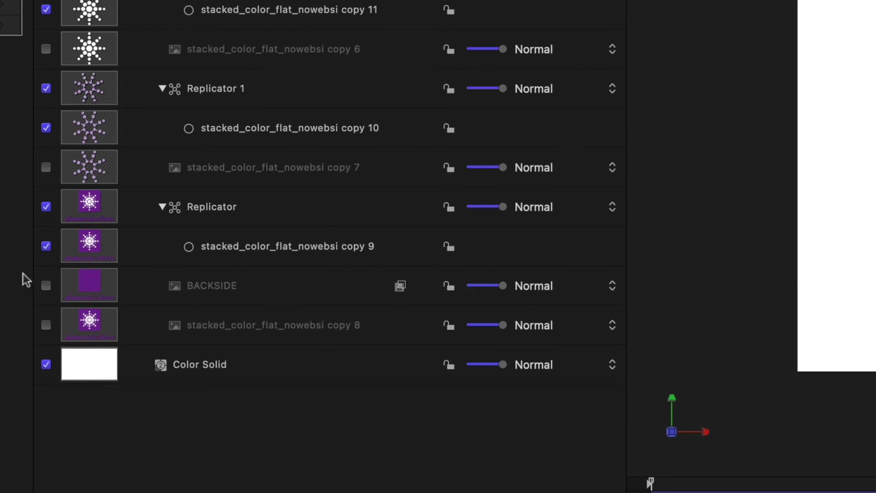
click(46, 286)
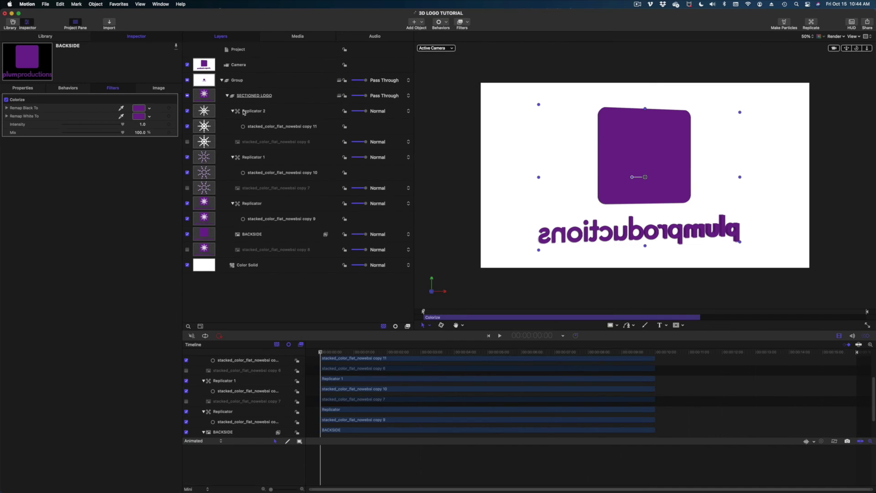
Step: Rotate the SECTIONED LOGO group about its Y axis to an angled view showing the front and the extruded sides
click(250, 97)
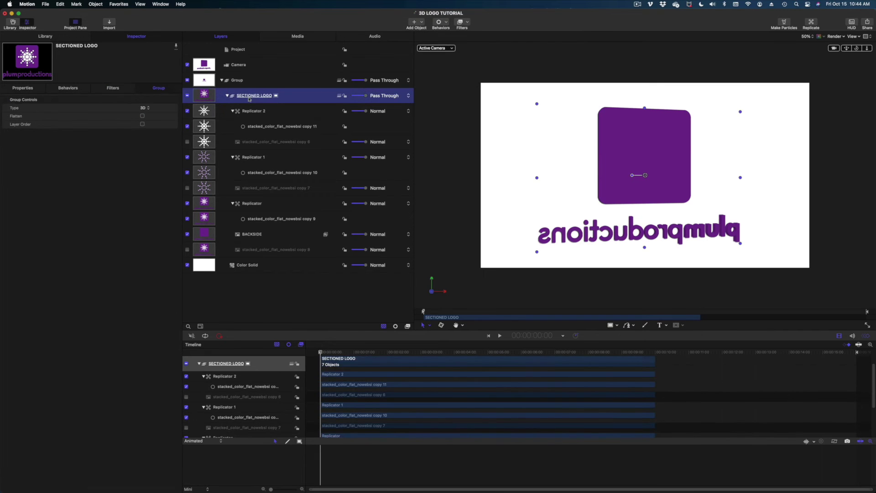
click(23, 88)
drag(139, 159, 139, 158)
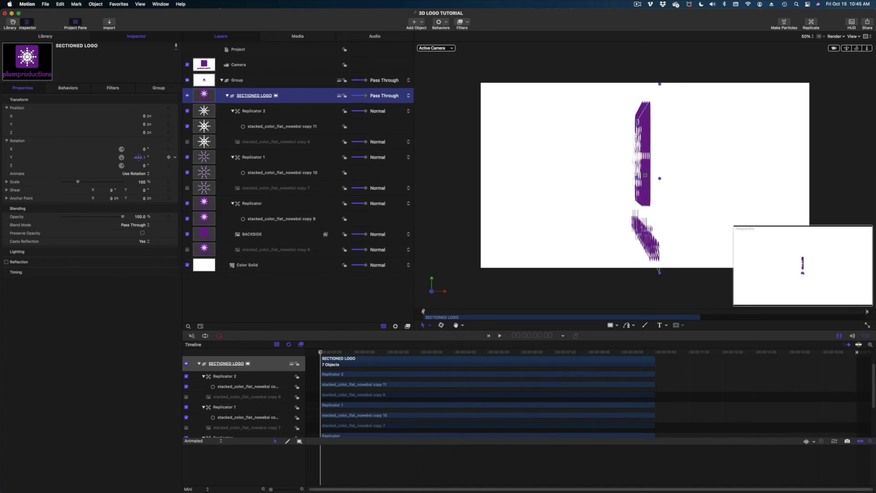
drag(139, 157, 138, 158)
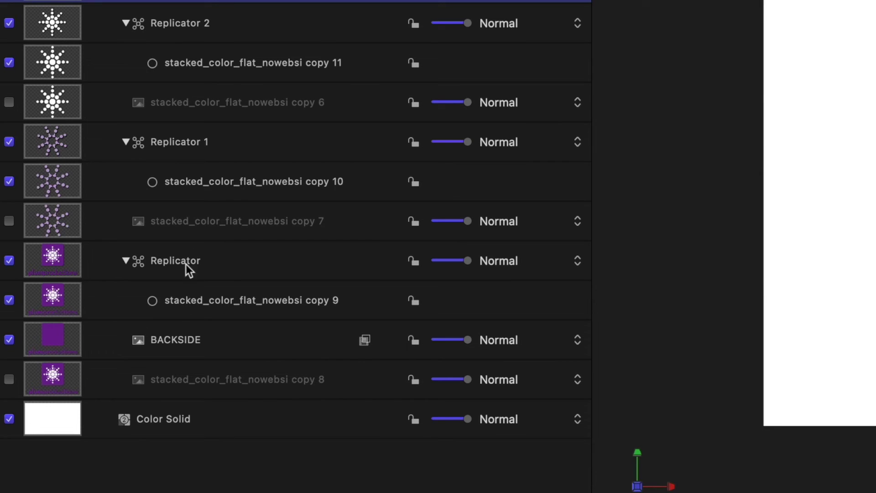
Step: Increase the purple base replicator's Points to 50 to fill the gaps in its extrusion
click(199, 267)
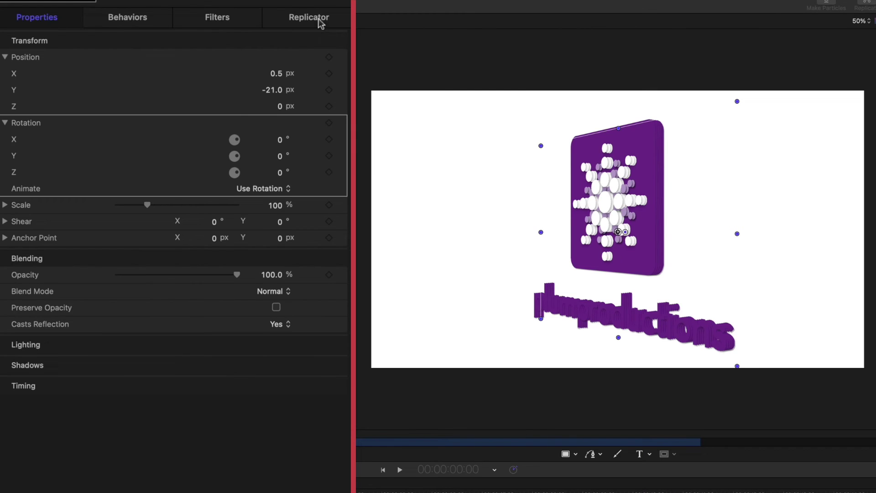
click(318, 21)
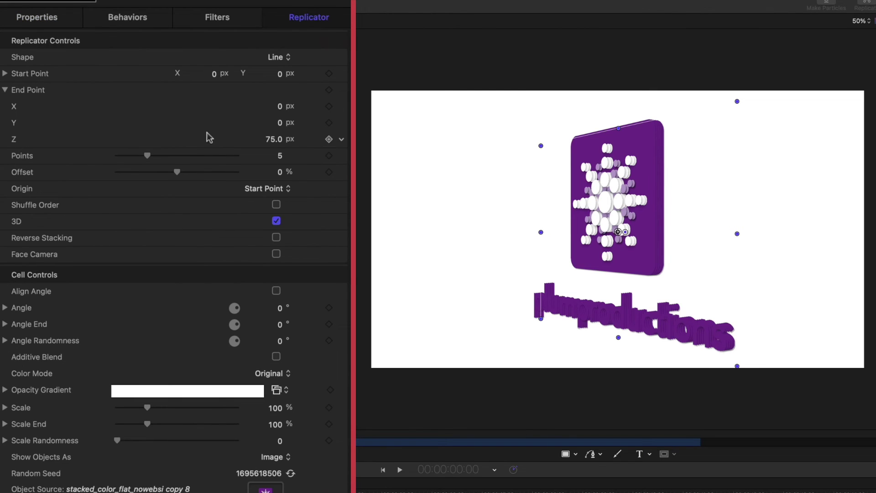
drag(150, 154, 250, 179)
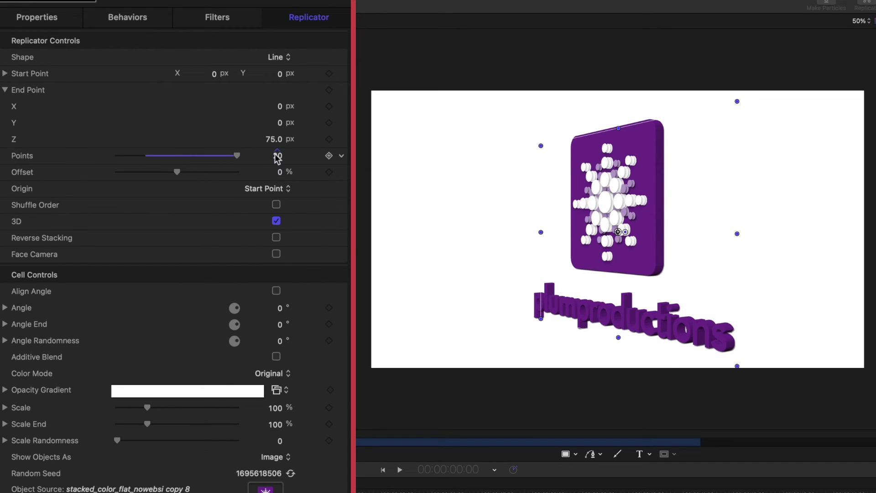
drag(278, 159, 345, 158)
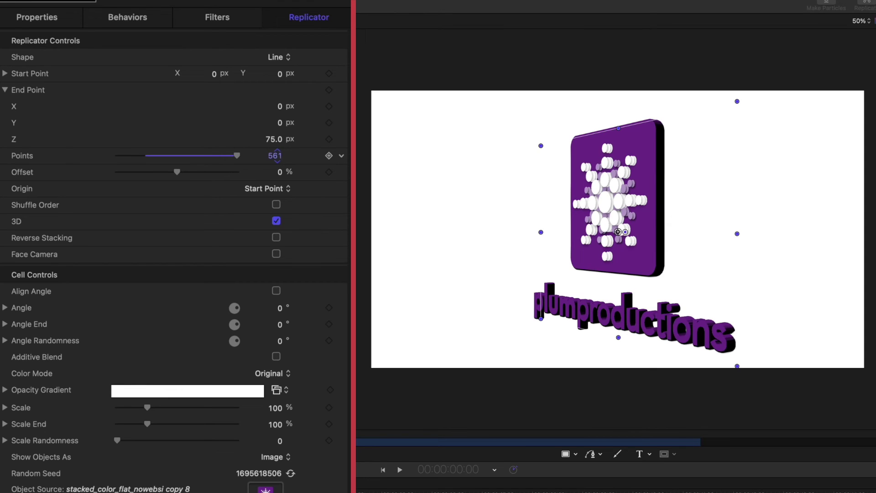
drag(275, 156, 272, 155)
drag(275, 155, 279, 156)
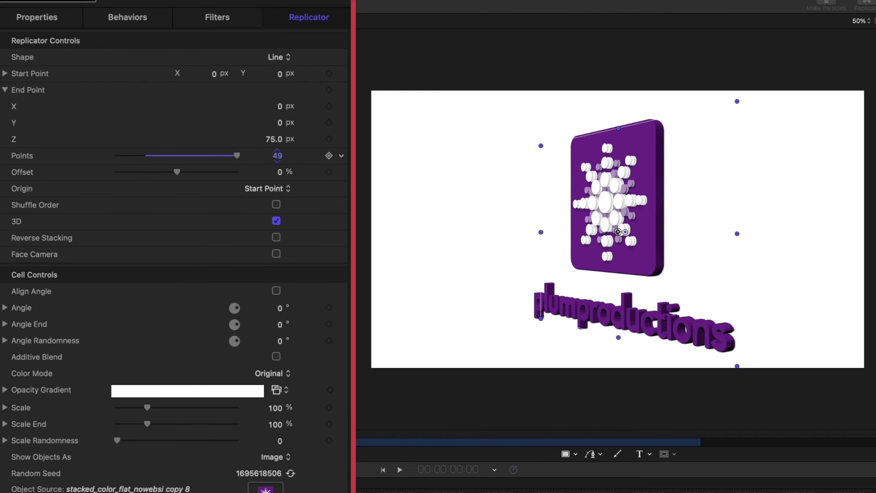
click(277, 156)
text(50)
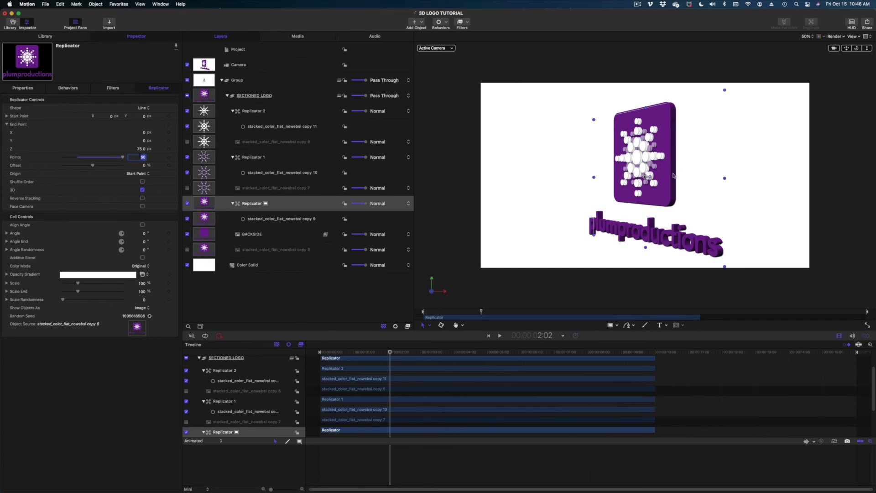
key(Return)
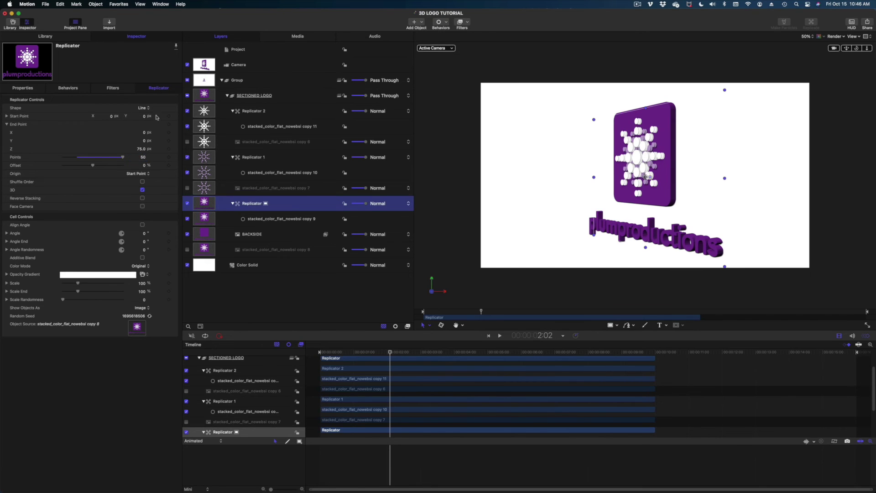
Step: Turn the SECTIONED LOGO group further about its Y axis and set the lavender-dots replicator's Points to 75
click(269, 97)
drag(144, 161, 133, 160)
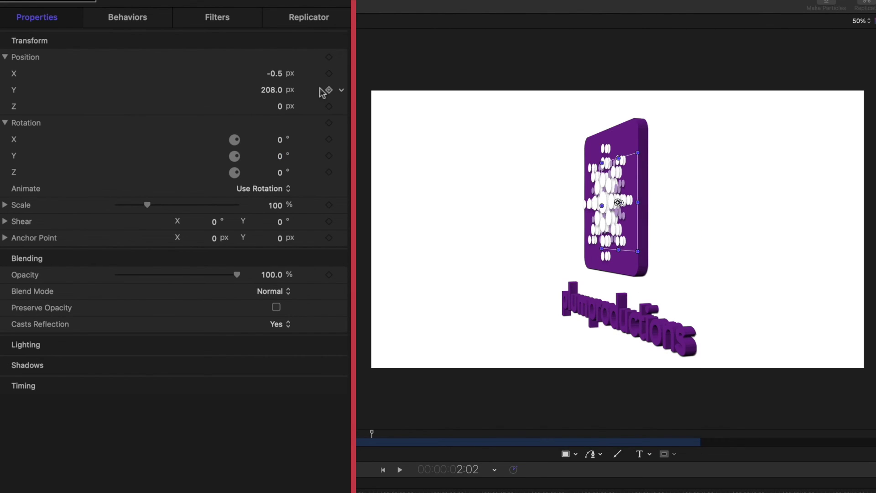
click(320, 21)
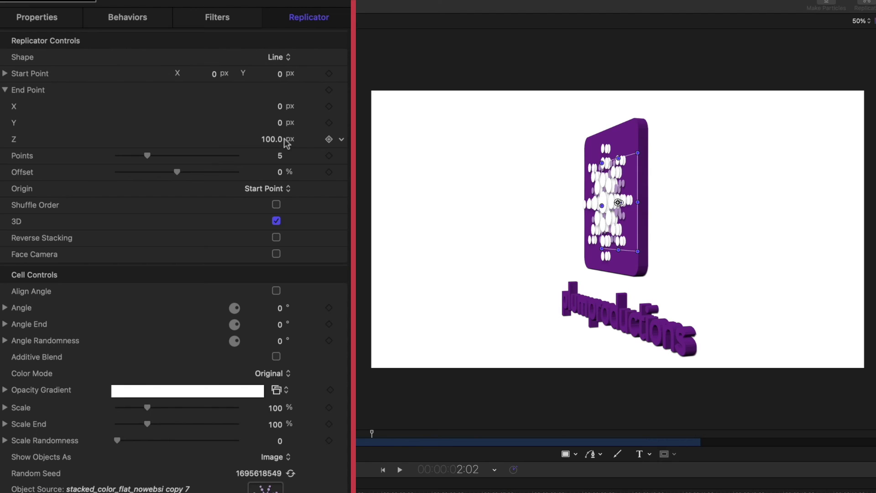
click(279, 156)
text(75)
key(Return)
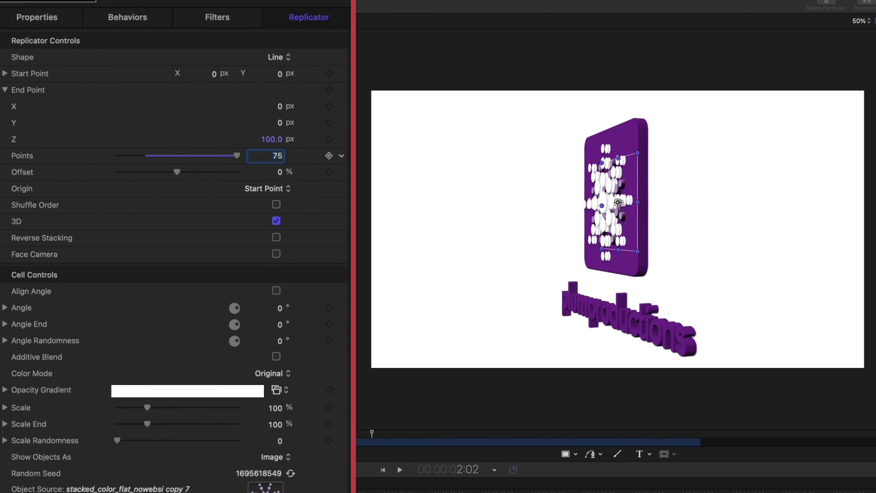
click(776, 240)
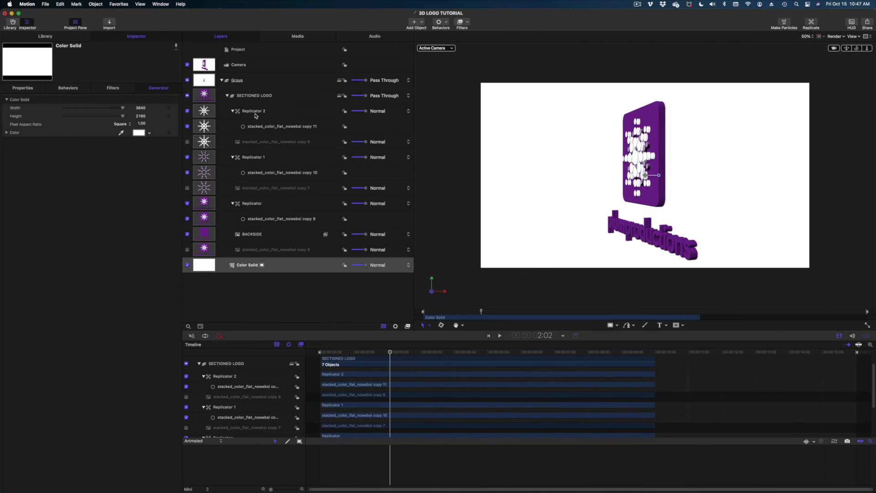
Step: Set the white-dots replicator's Points to 100 and select the SECTIONED LOGO group
click(256, 112)
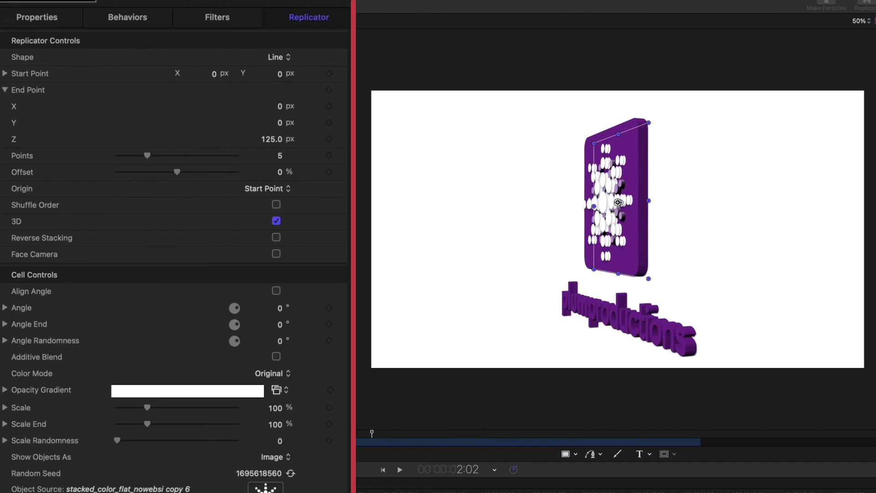
click(280, 157)
text(100)
key(Return)
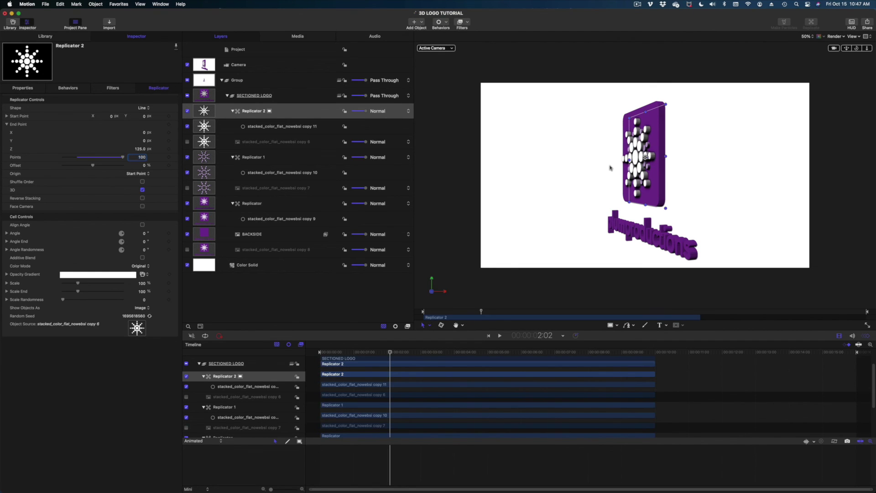
click(269, 97)
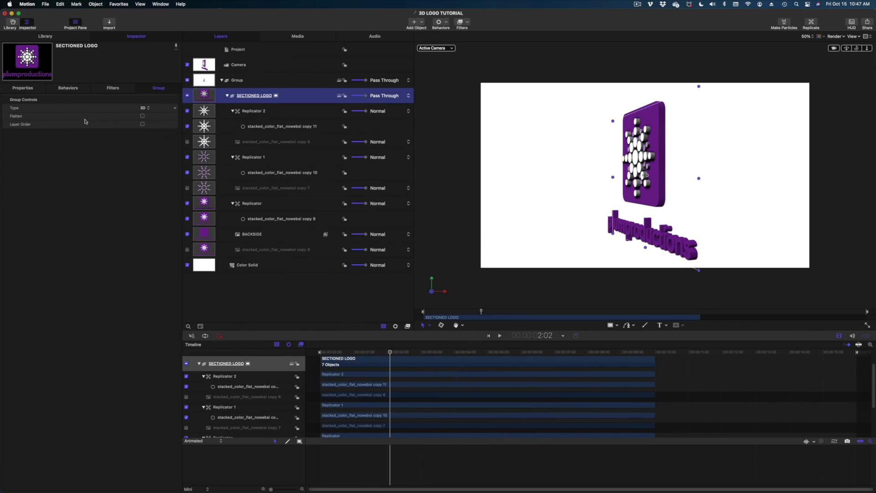
Step: Rotate the SECTIONED LOGO group to about -2.2° on Y and lower the purple base source layer's drop shadow opacity to about 25%
click(21, 89)
drag(140, 160, 162, 159)
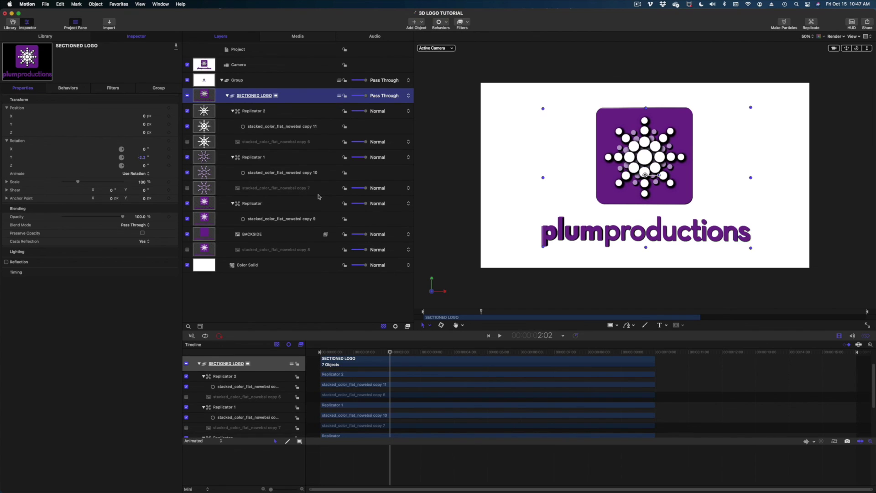
click(288, 250)
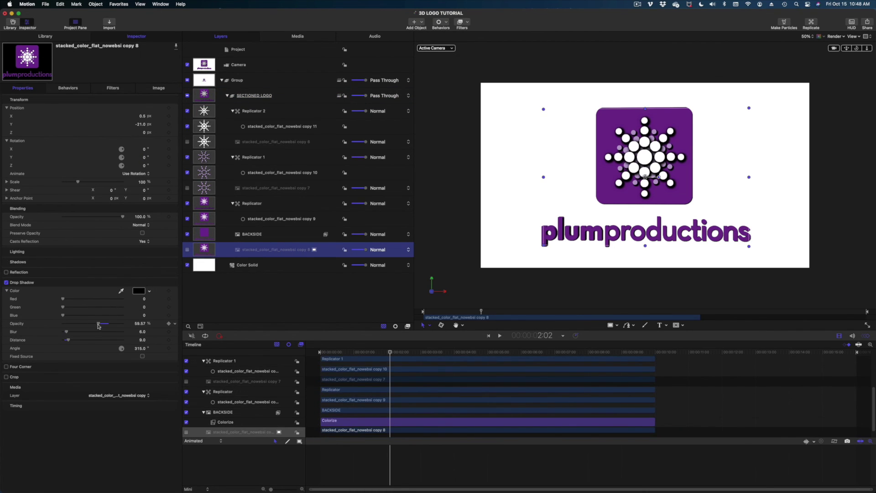
drag(92, 325, 76, 324)
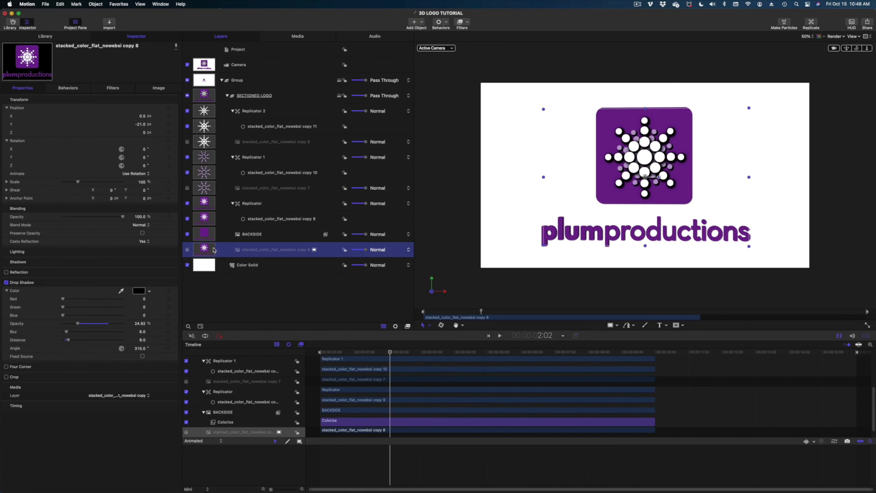
Step: Lower the drop shadow opacity of the lavender-dots source layer to about 37% and reduce that of the white-dots source layer as well
click(269, 191)
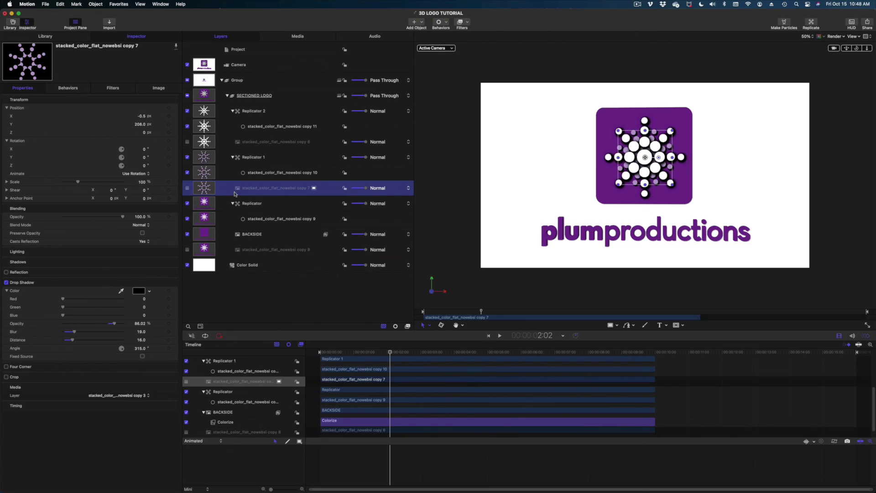
drag(105, 322, 85, 318)
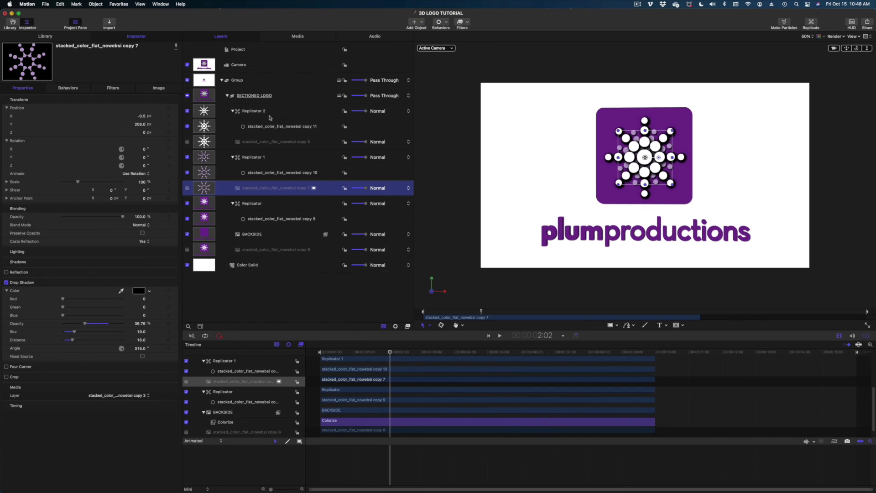
click(274, 141)
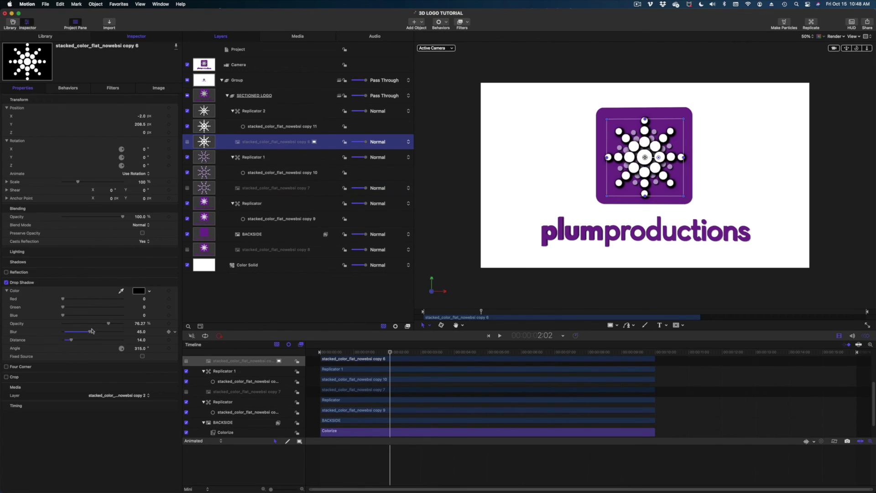
drag(101, 325, 76, 327)
click(809, 237)
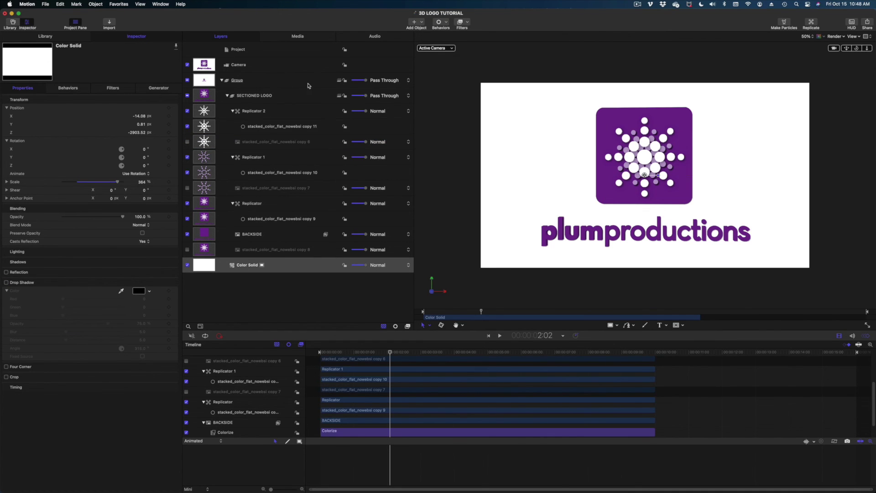
Step: Swing the SECTIONED LOGO group about its Y axis to inspect the softened shadows, ending at about -13.5°
click(291, 98)
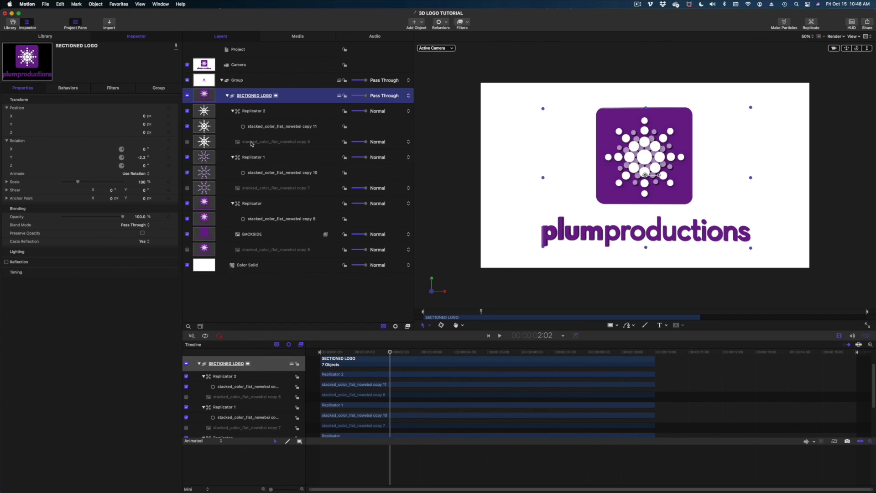
drag(143, 160, 104, 160)
drag(141, 157, 202, 157)
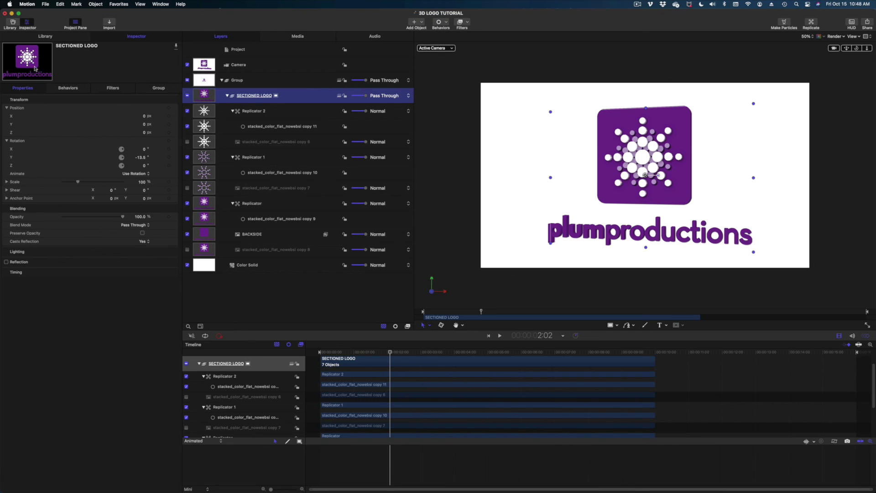
Step: Move the Camera to about X -68 px, Y 55 px and rotate it to about -6.6° on its Y axis
click(274, 67)
drag(145, 125, 135, 157)
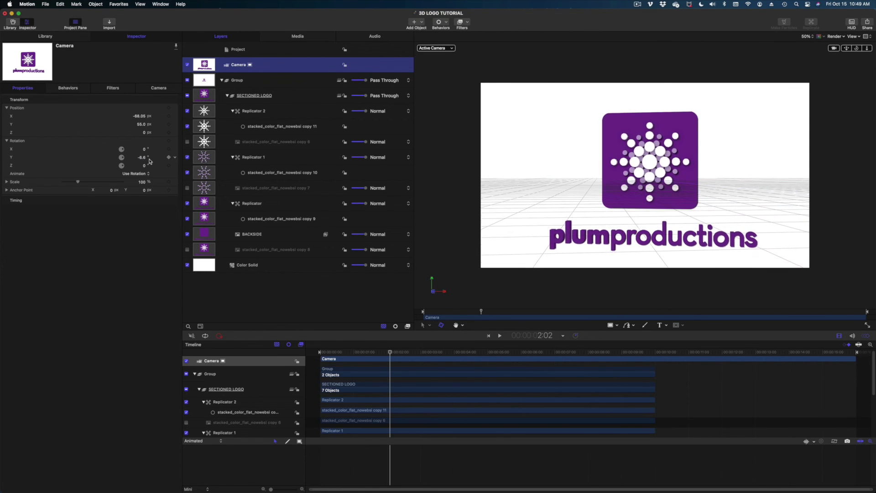